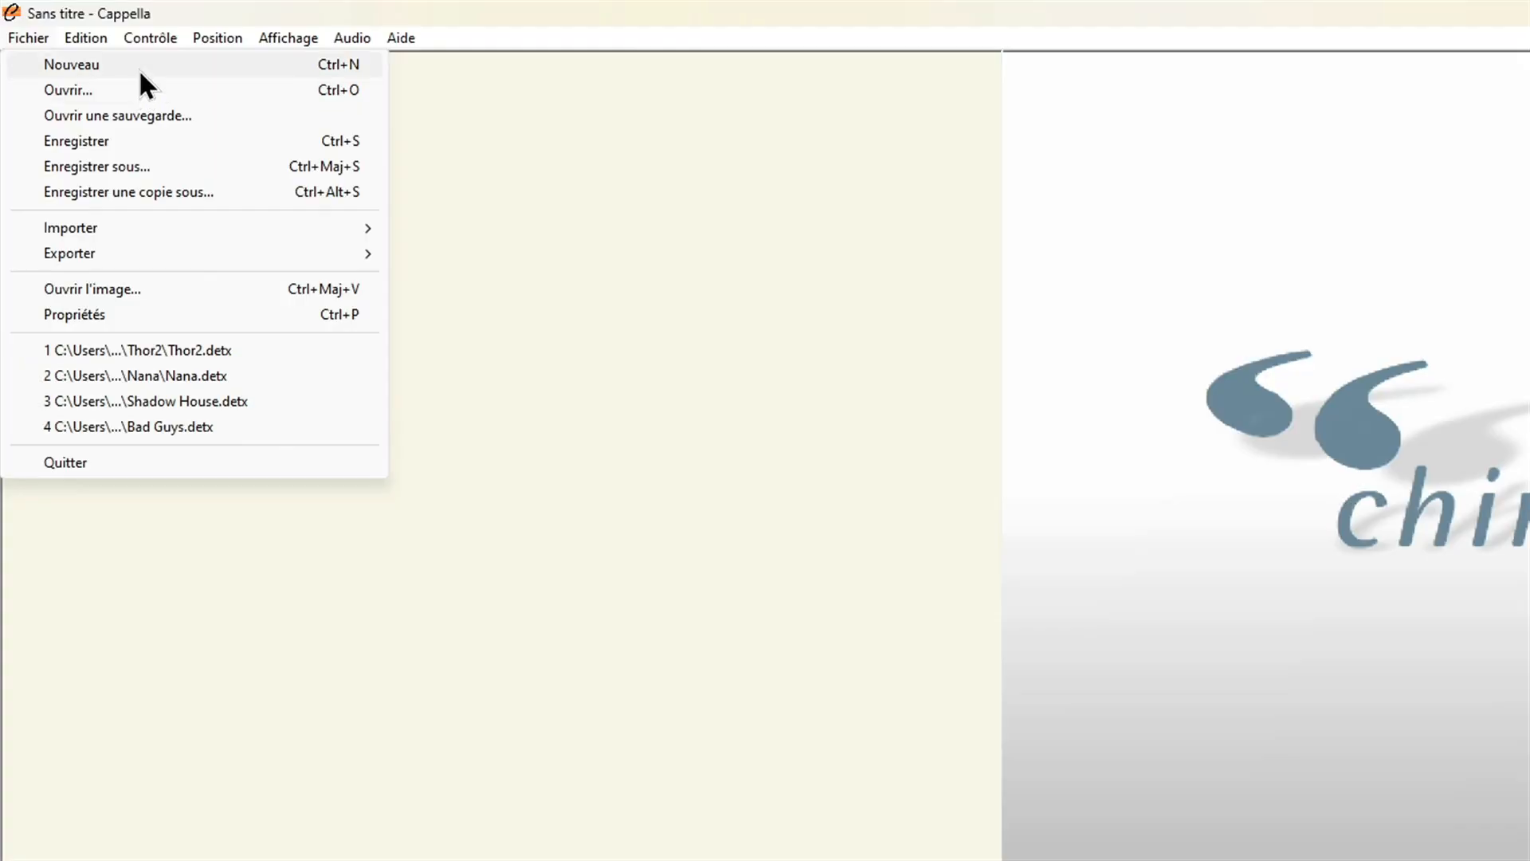
# Try to load Bayonetta.avi as the project's image file with a start timestamp of 01:00:00:00.
pyautogui.hotkey('ctrl', 'p')
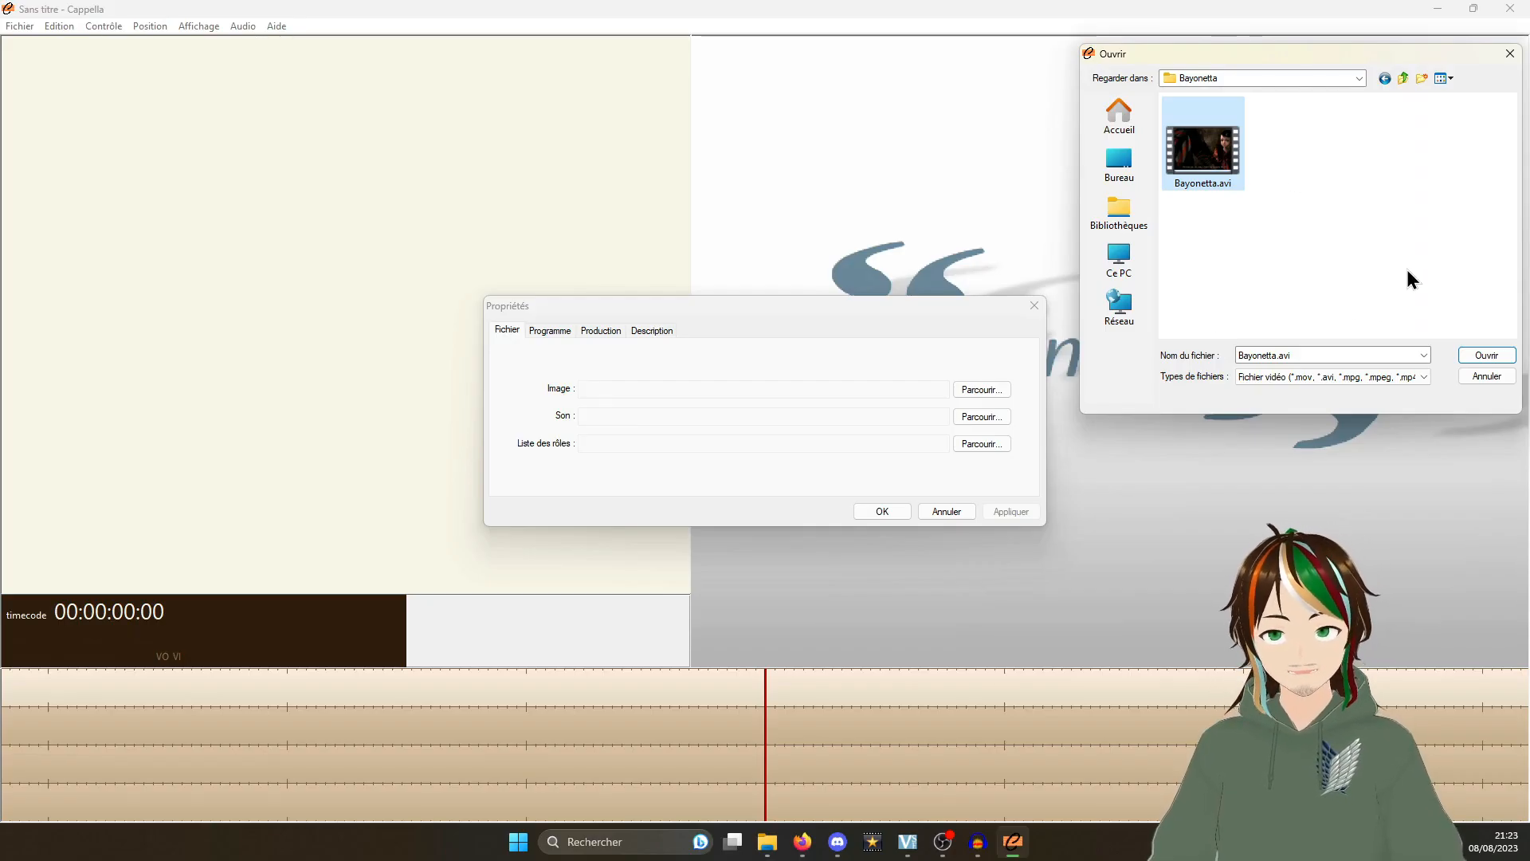
pyautogui.click(1487, 355)
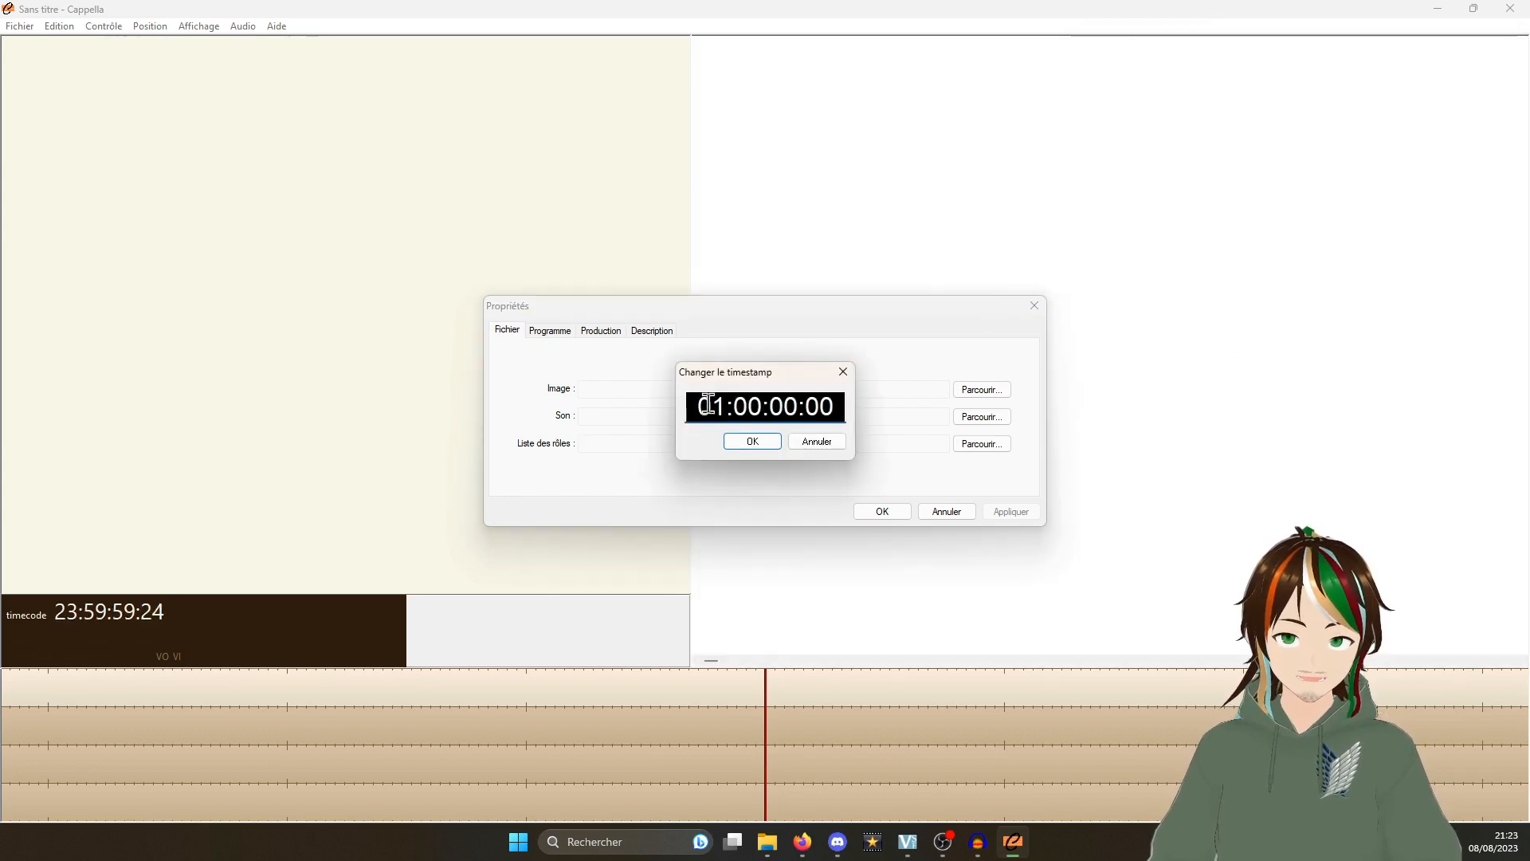
pyautogui.click(748, 442)
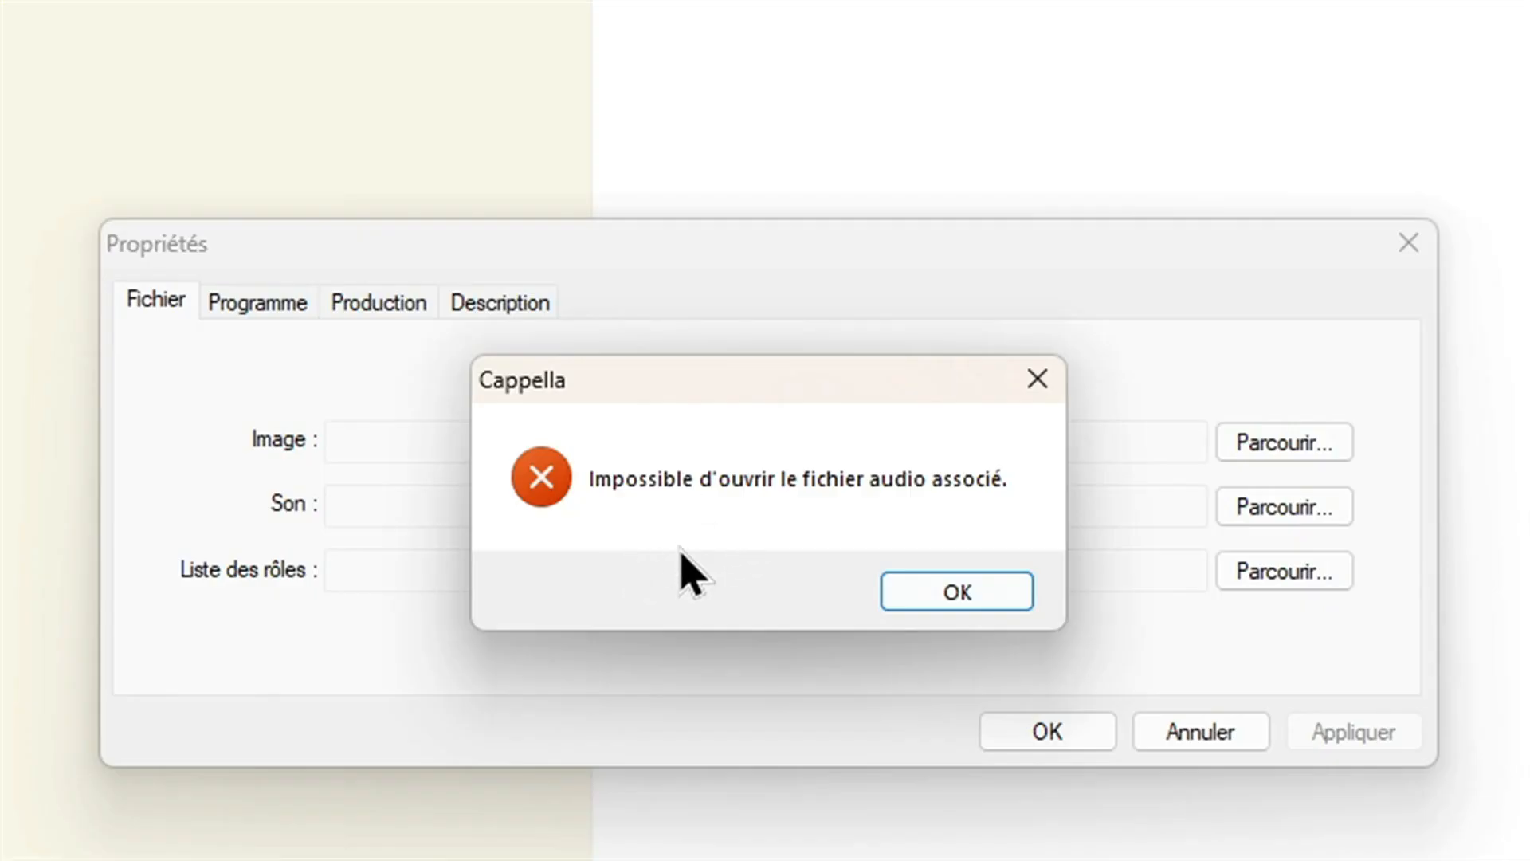
pyautogui.click(977, 593)
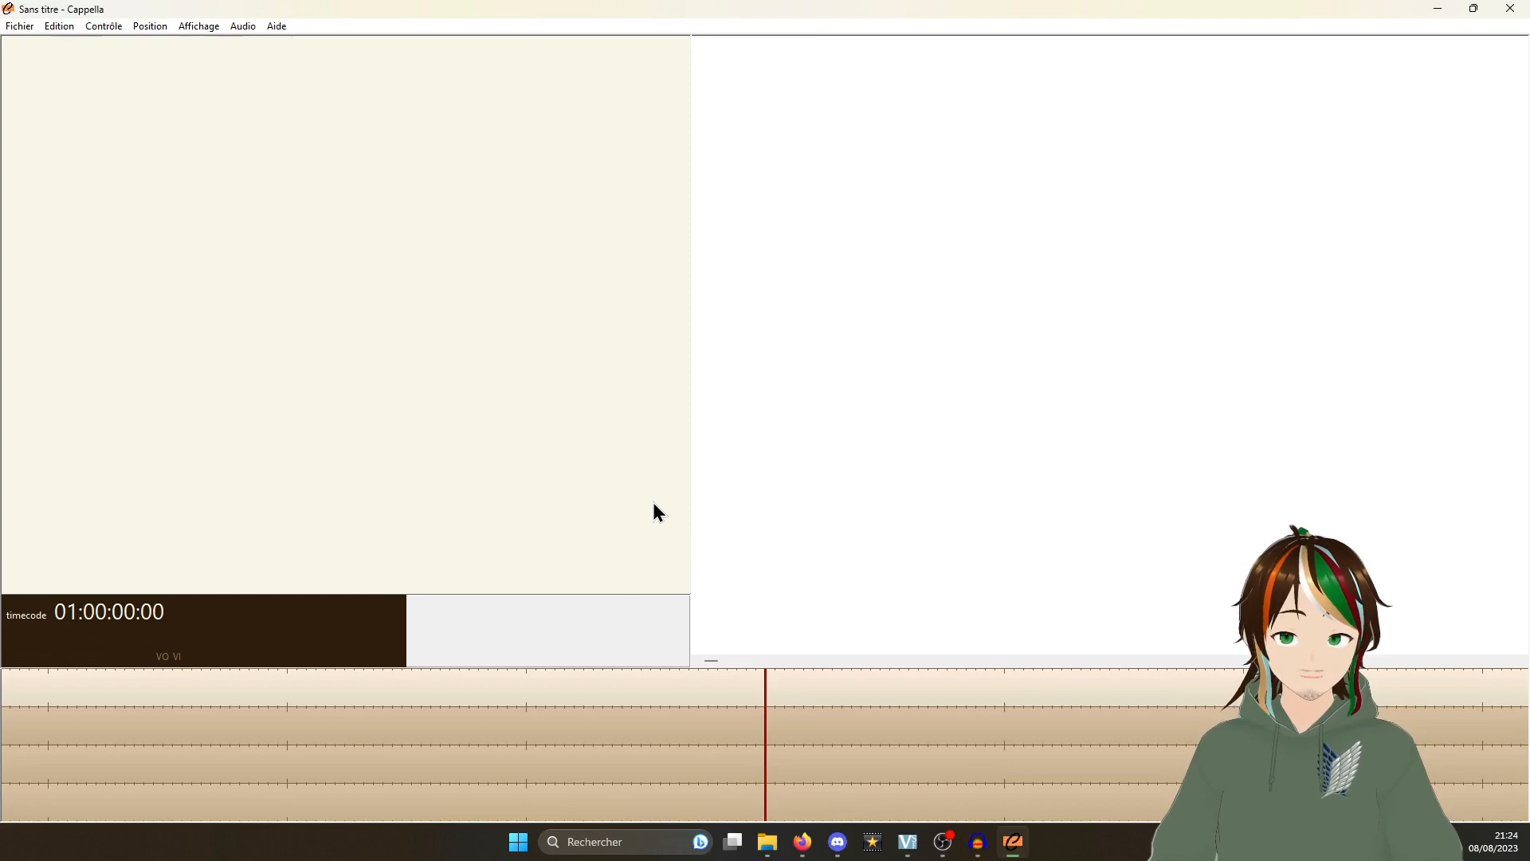
# Switch to HandBrake and apply the Fast 480p30 preset to the Bayonetta source.
pyautogui.click(802, 842)
pyautogui.click(842, 14)
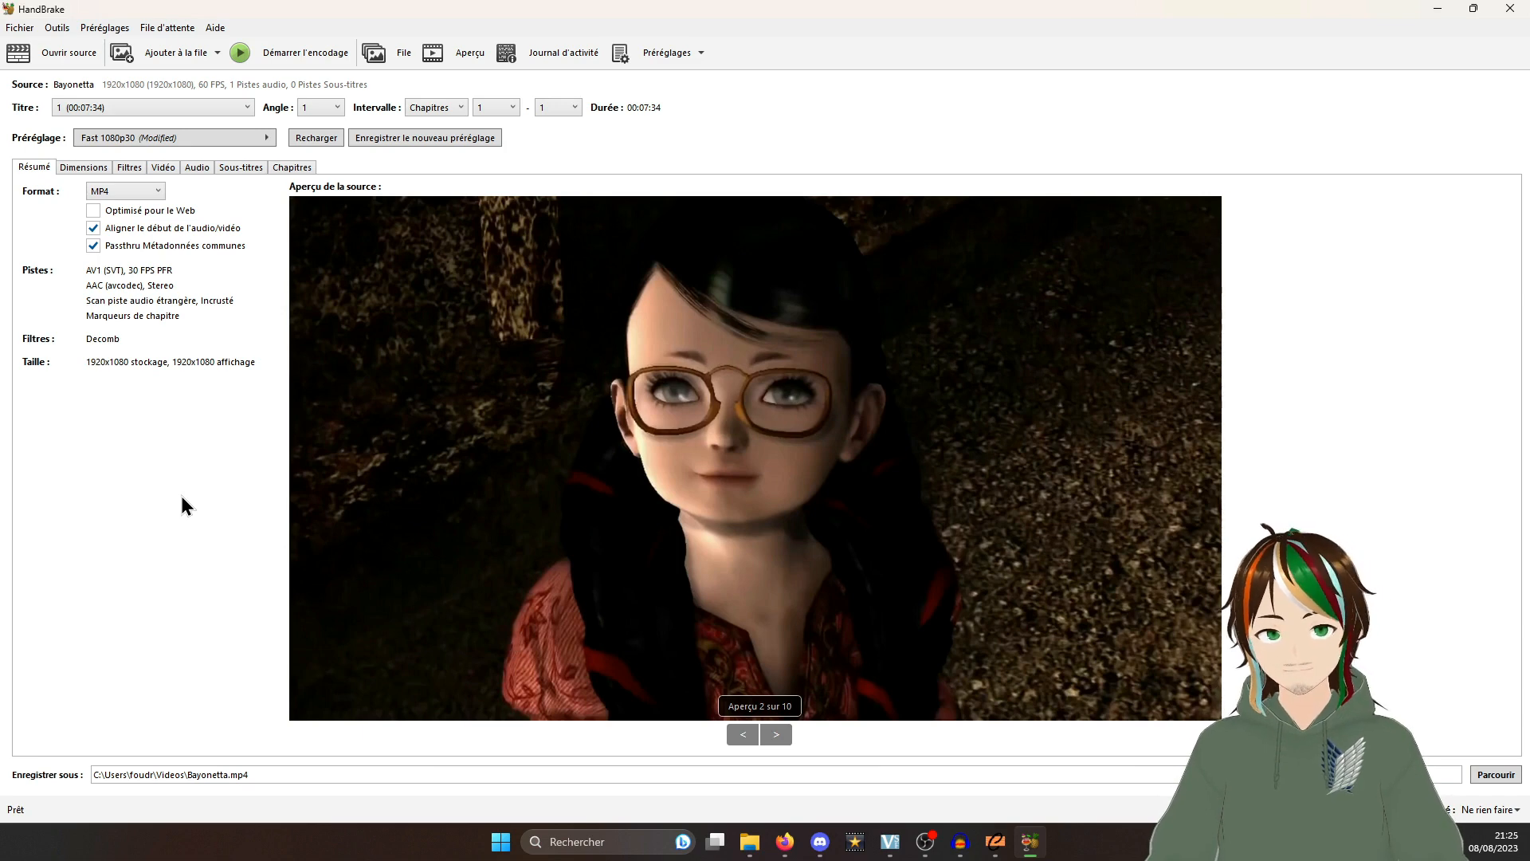
pyautogui.click(192, 137)
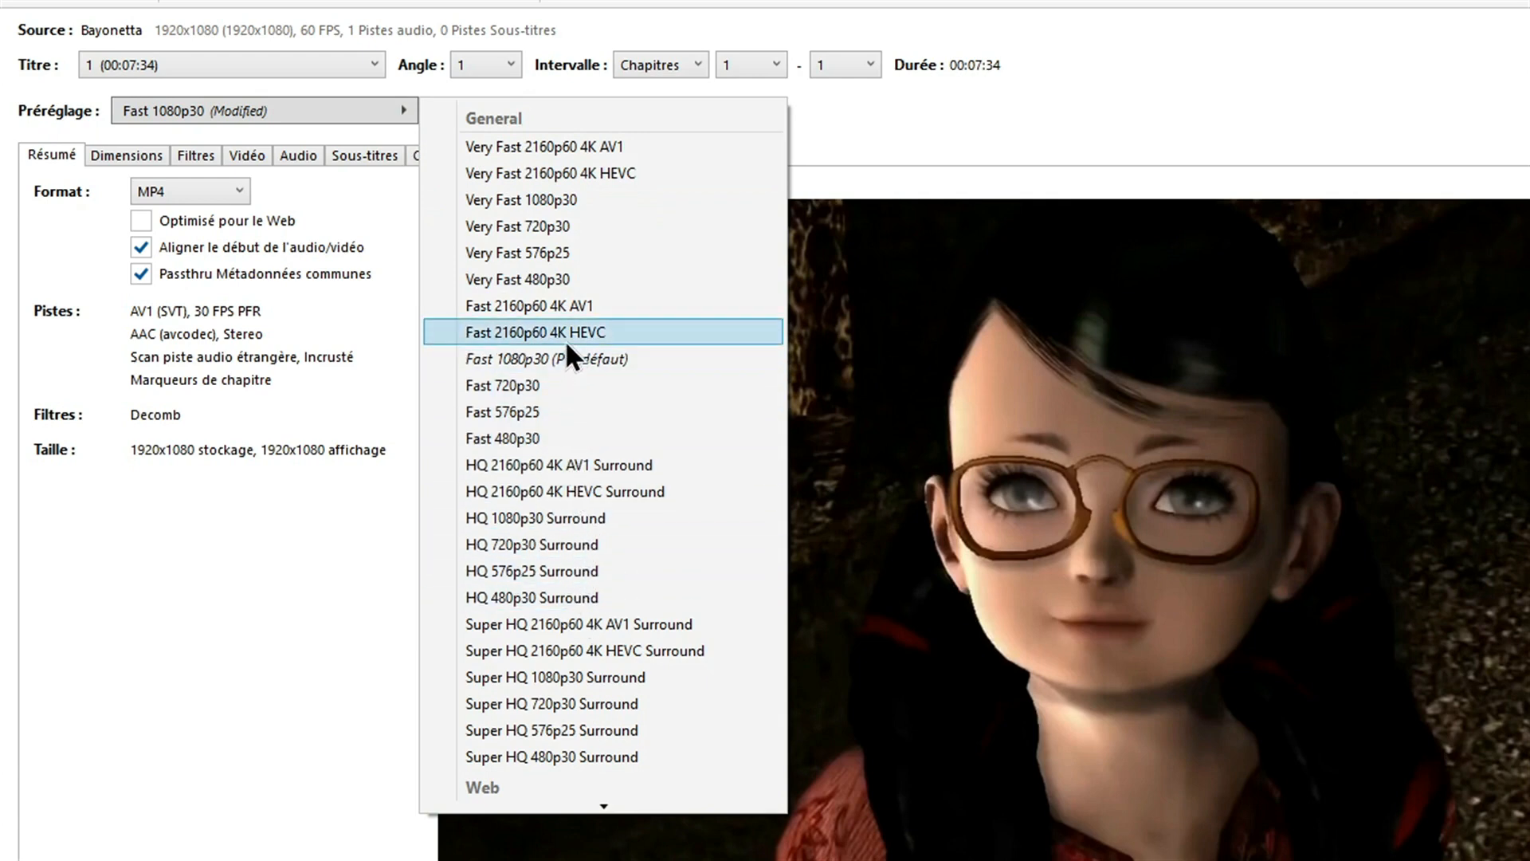
pyautogui.click(568, 436)
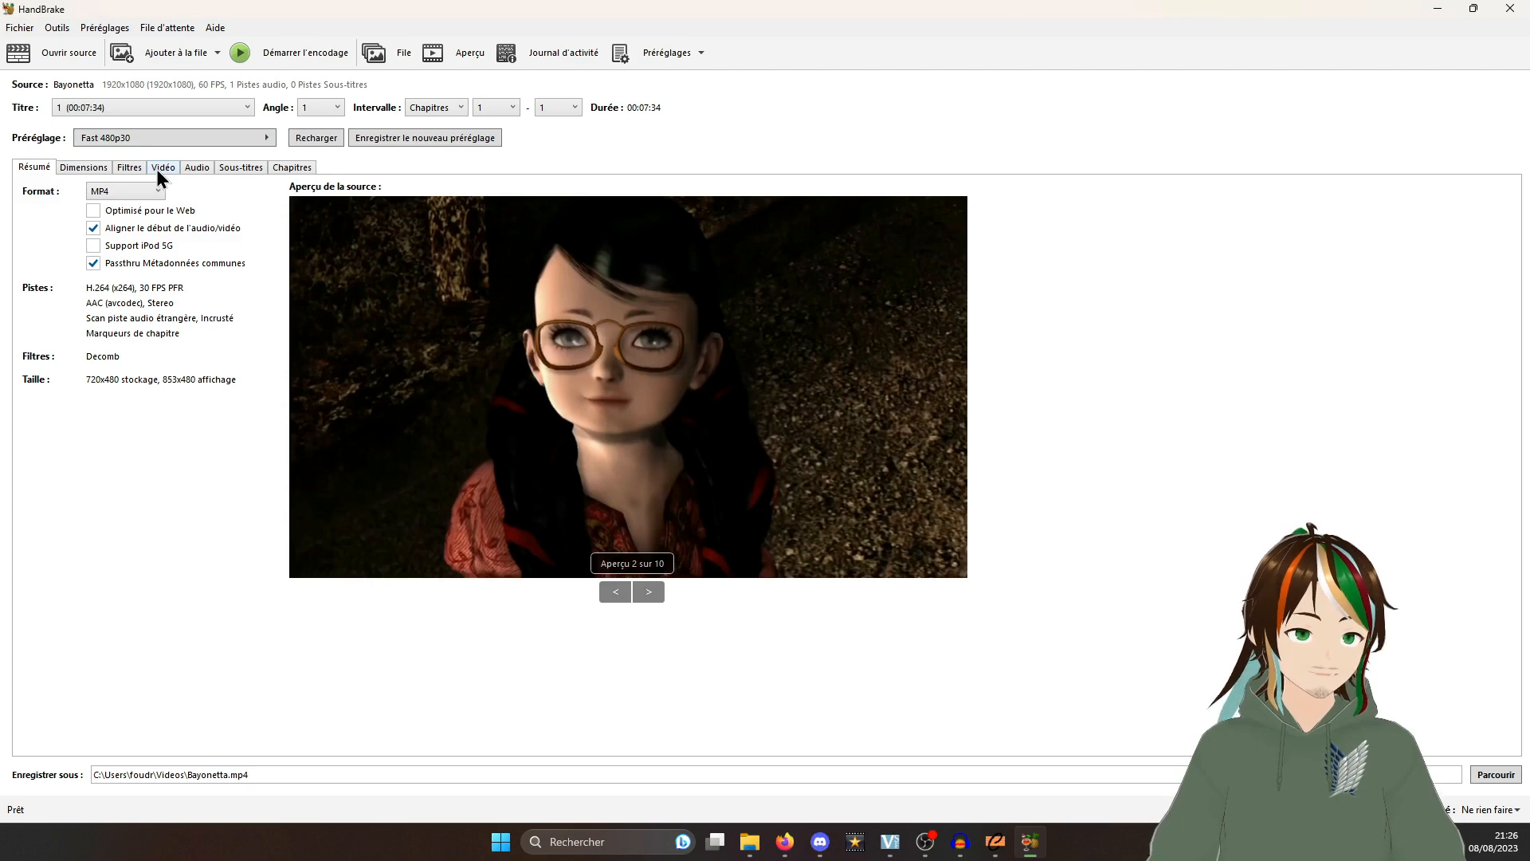
# Set the video encoder to MPEG-4, encode the video as Bayonetta.mp4 and close HandBrake.
pyautogui.click(159, 169)
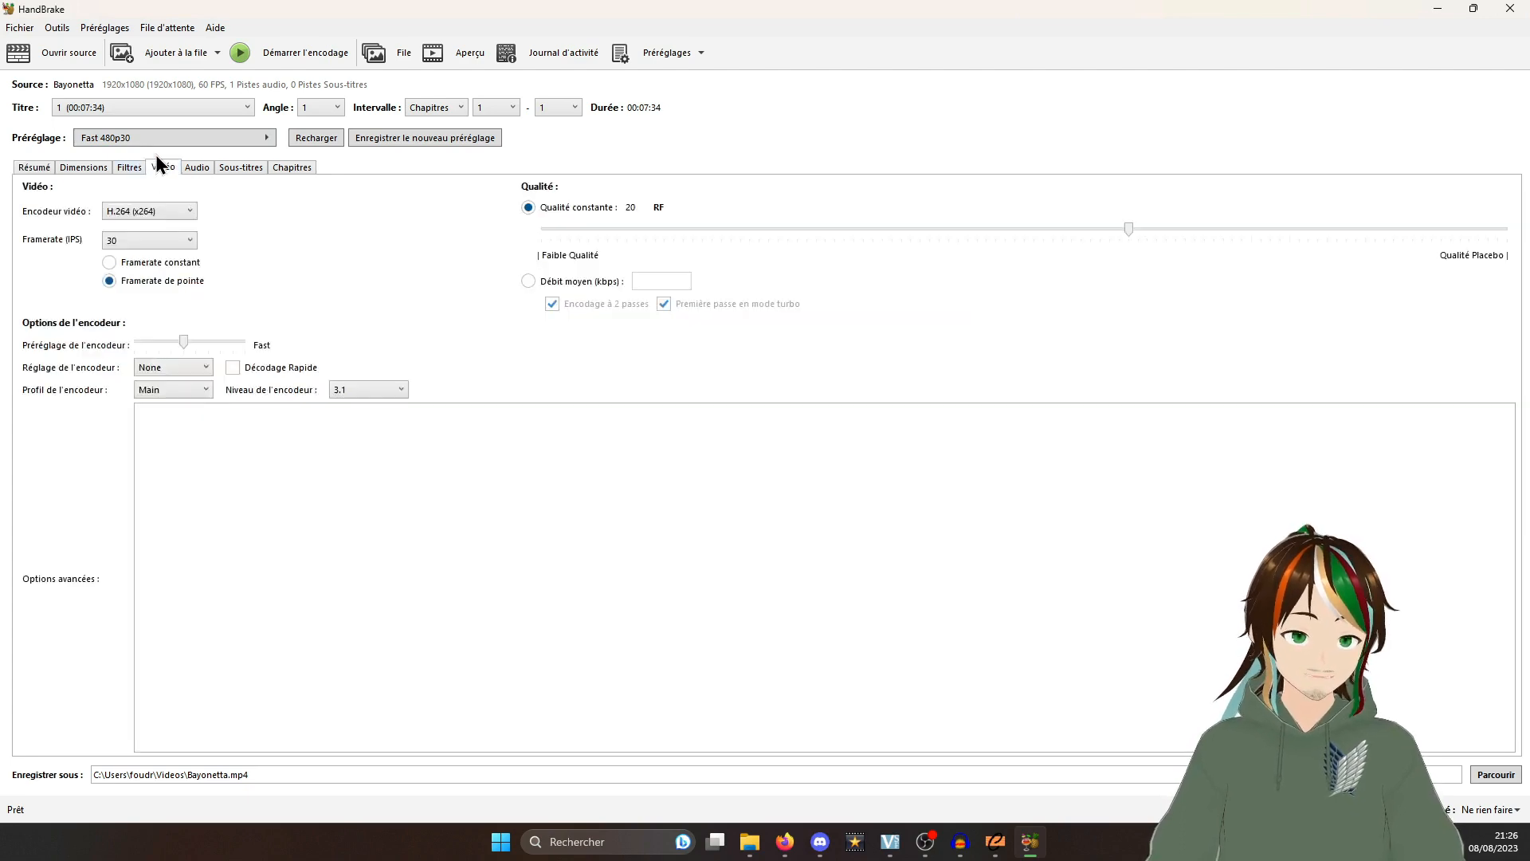
pyautogui.click(164, 212)
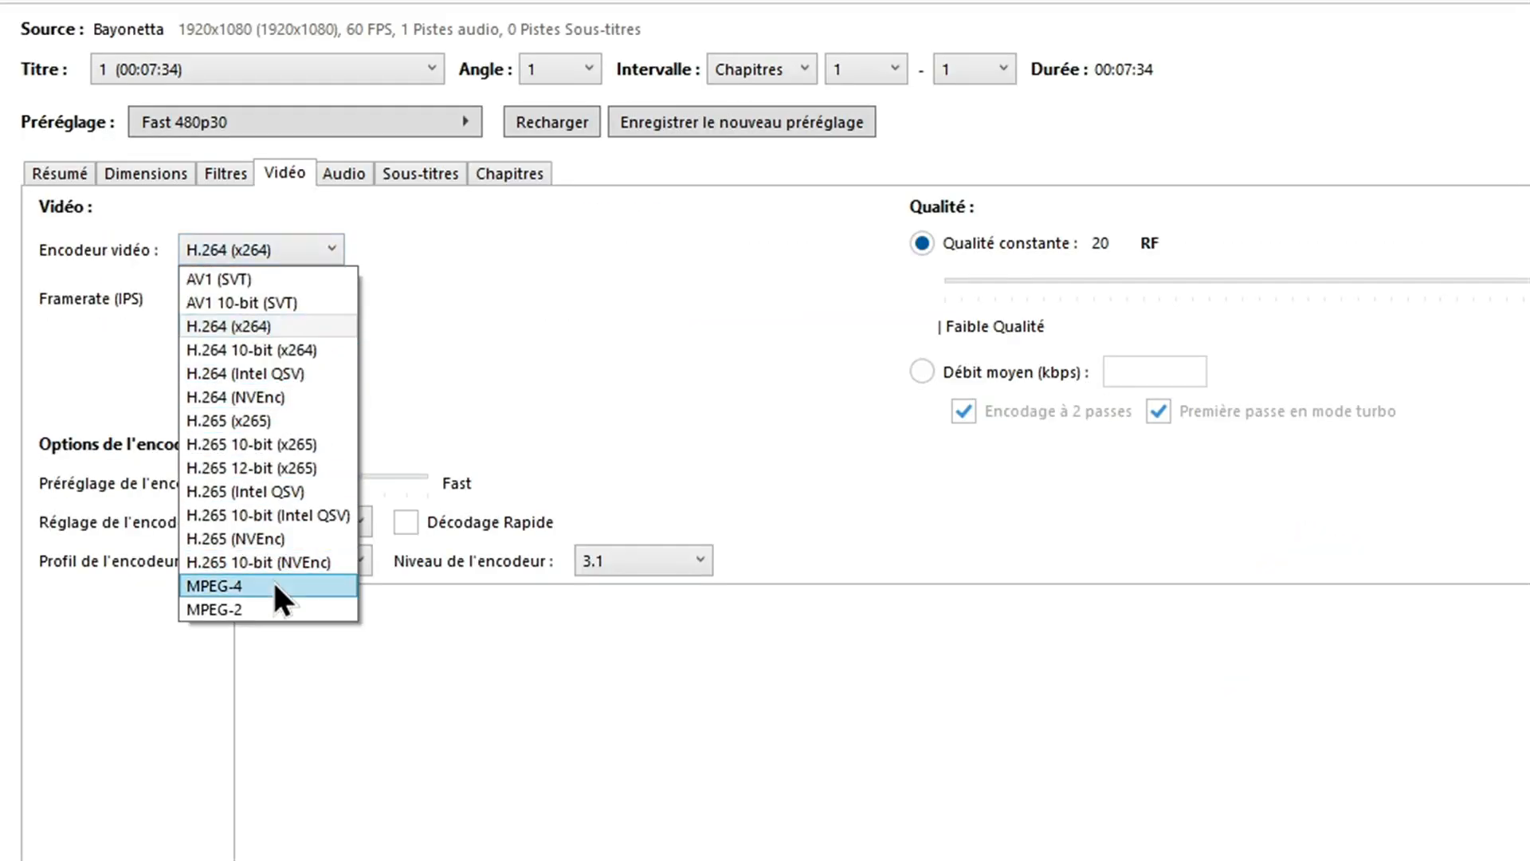
pyautogui.click(271, 585)
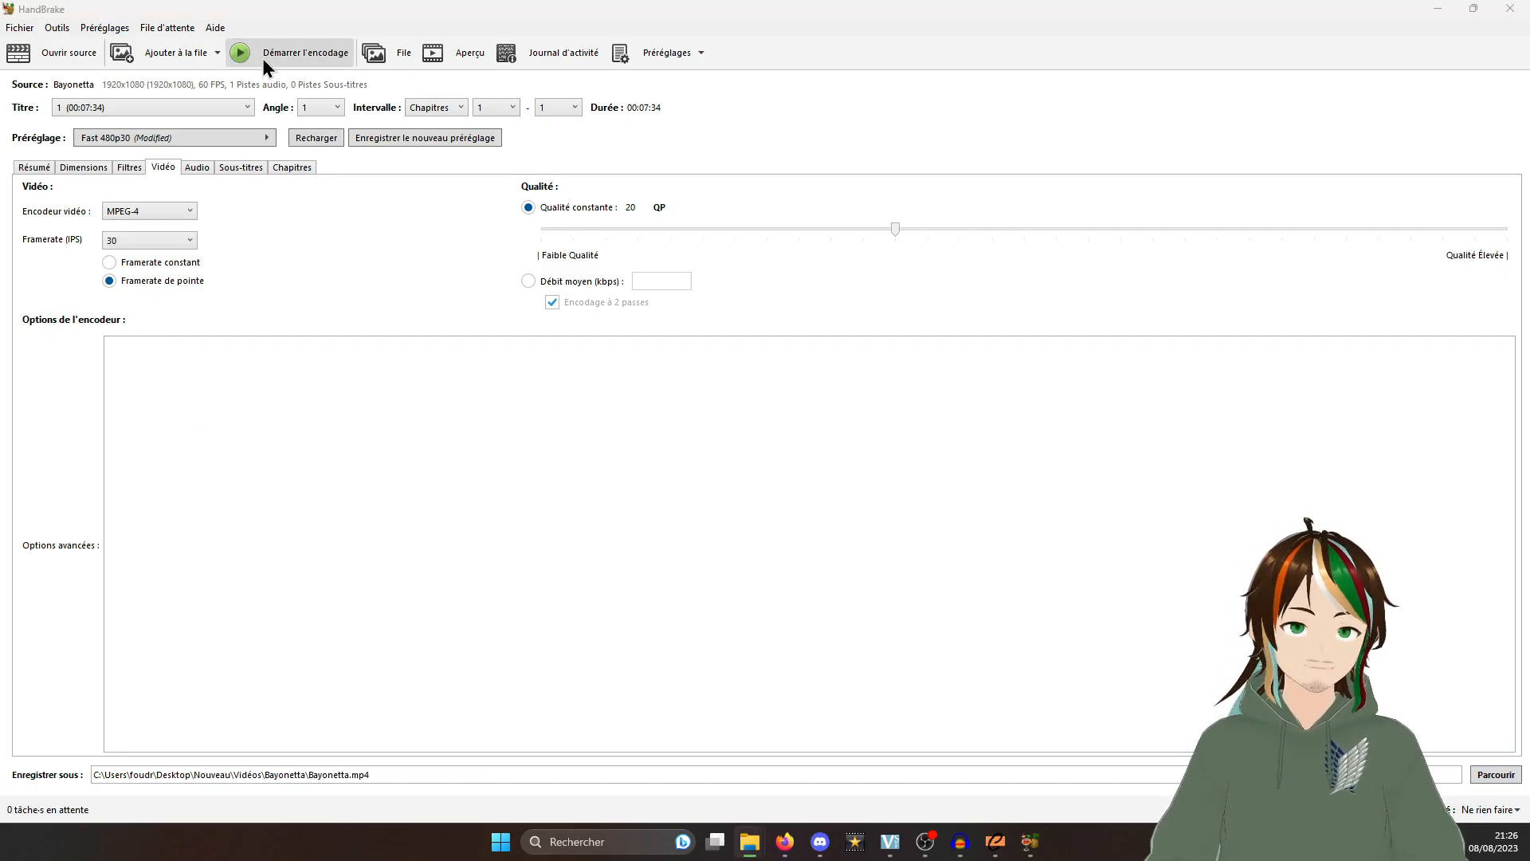
pyautogui.click(264, 61)
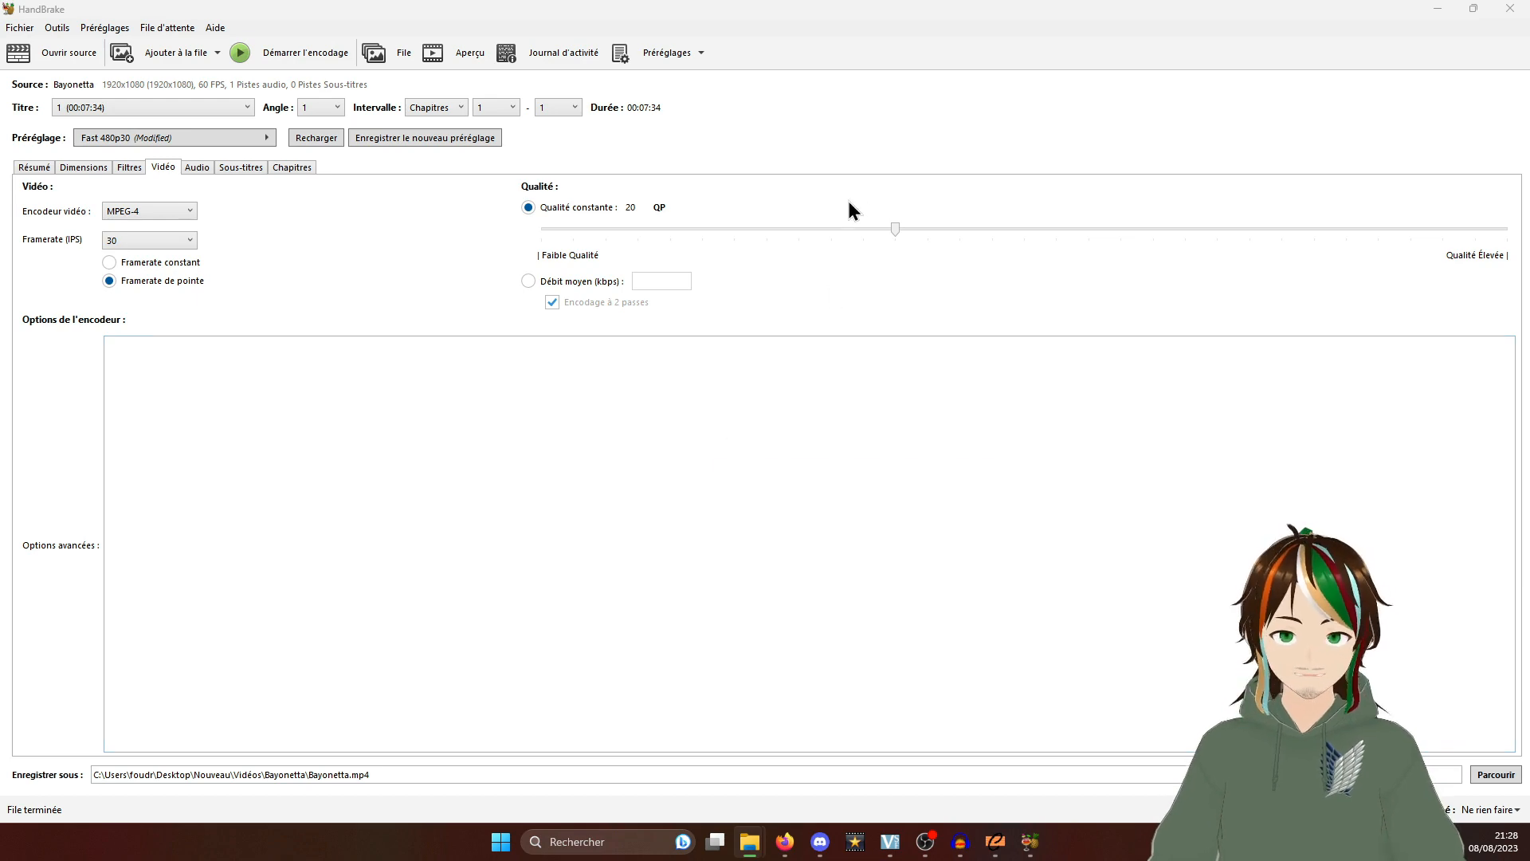
pyautogui.click(1509, 10)
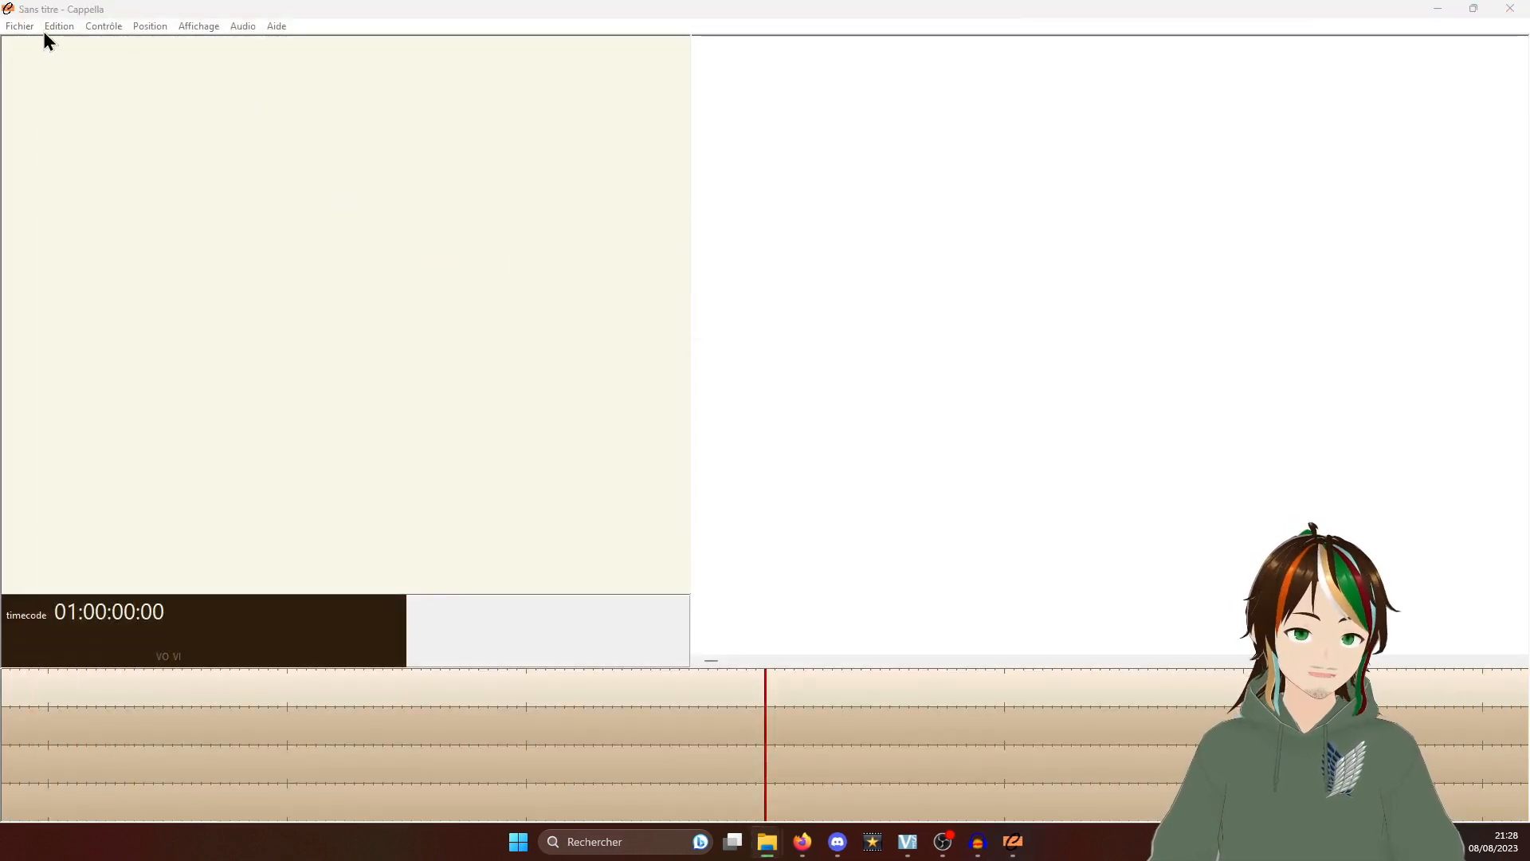
# Start a new Cappella project, discarding the changes to the untitled one.
pyautogui.click(20, 26)
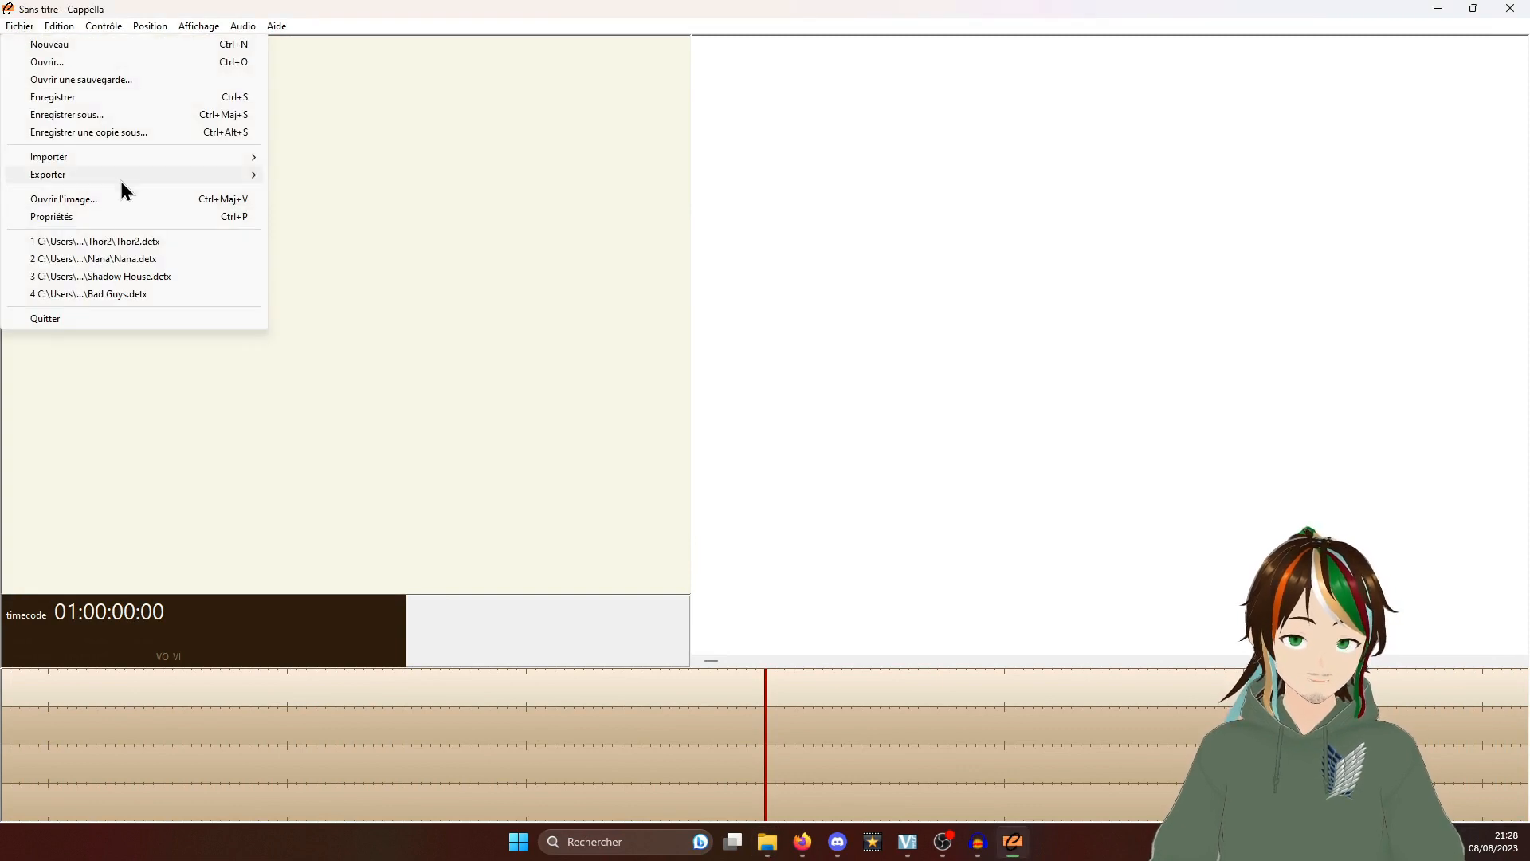
pyautogui.click(75, 54)
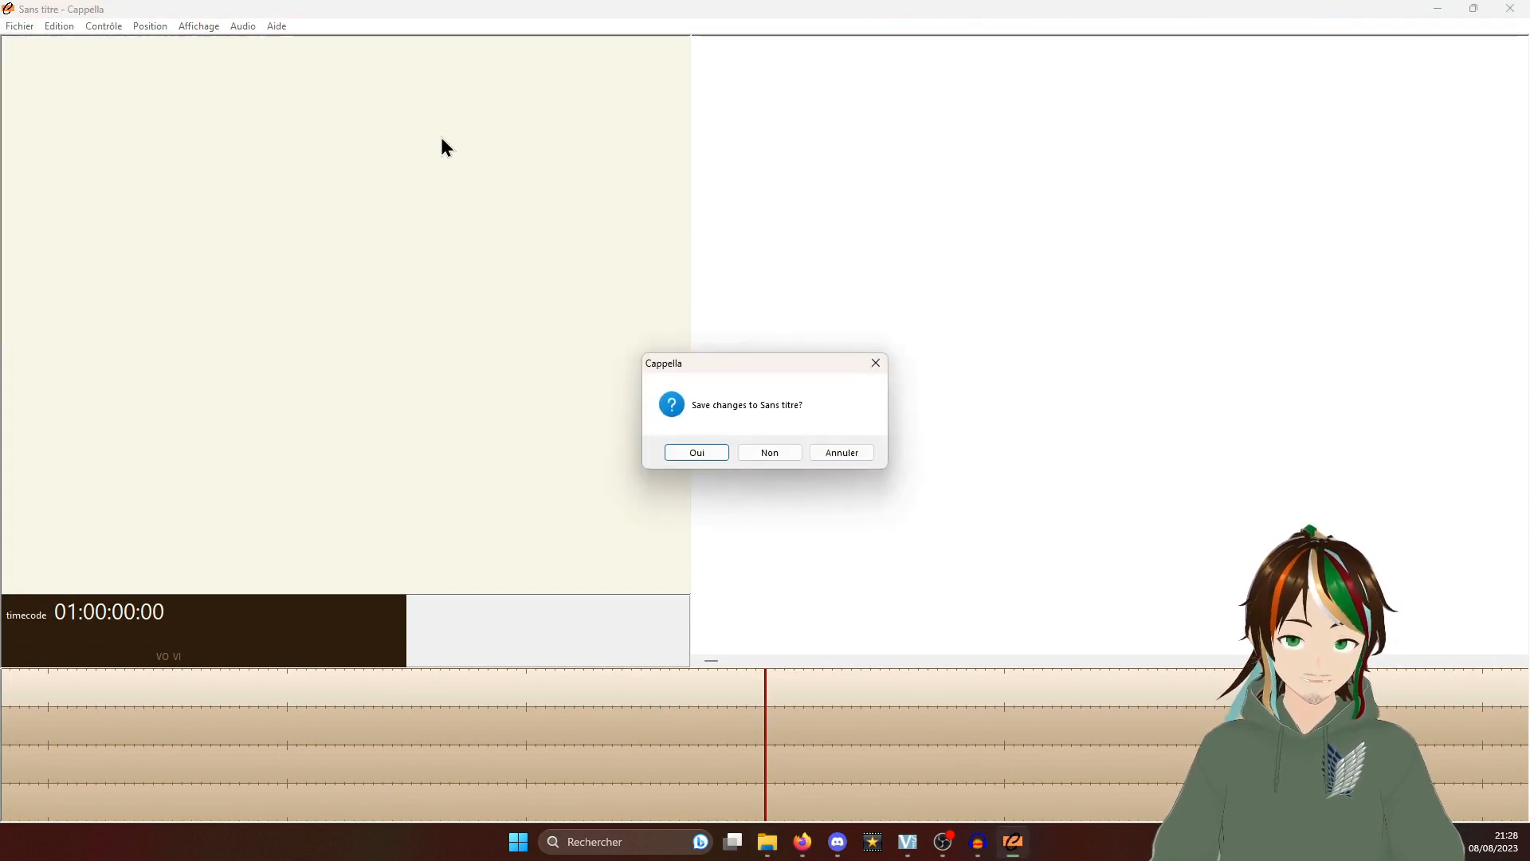
pyautogui.click(766, 456)
# Set Bayonetta.mp4 as the new project's image file with a start timestamp of 01:00:00:00.
pyautogui.click(981, 388)
pyautogui.click(766, 331)
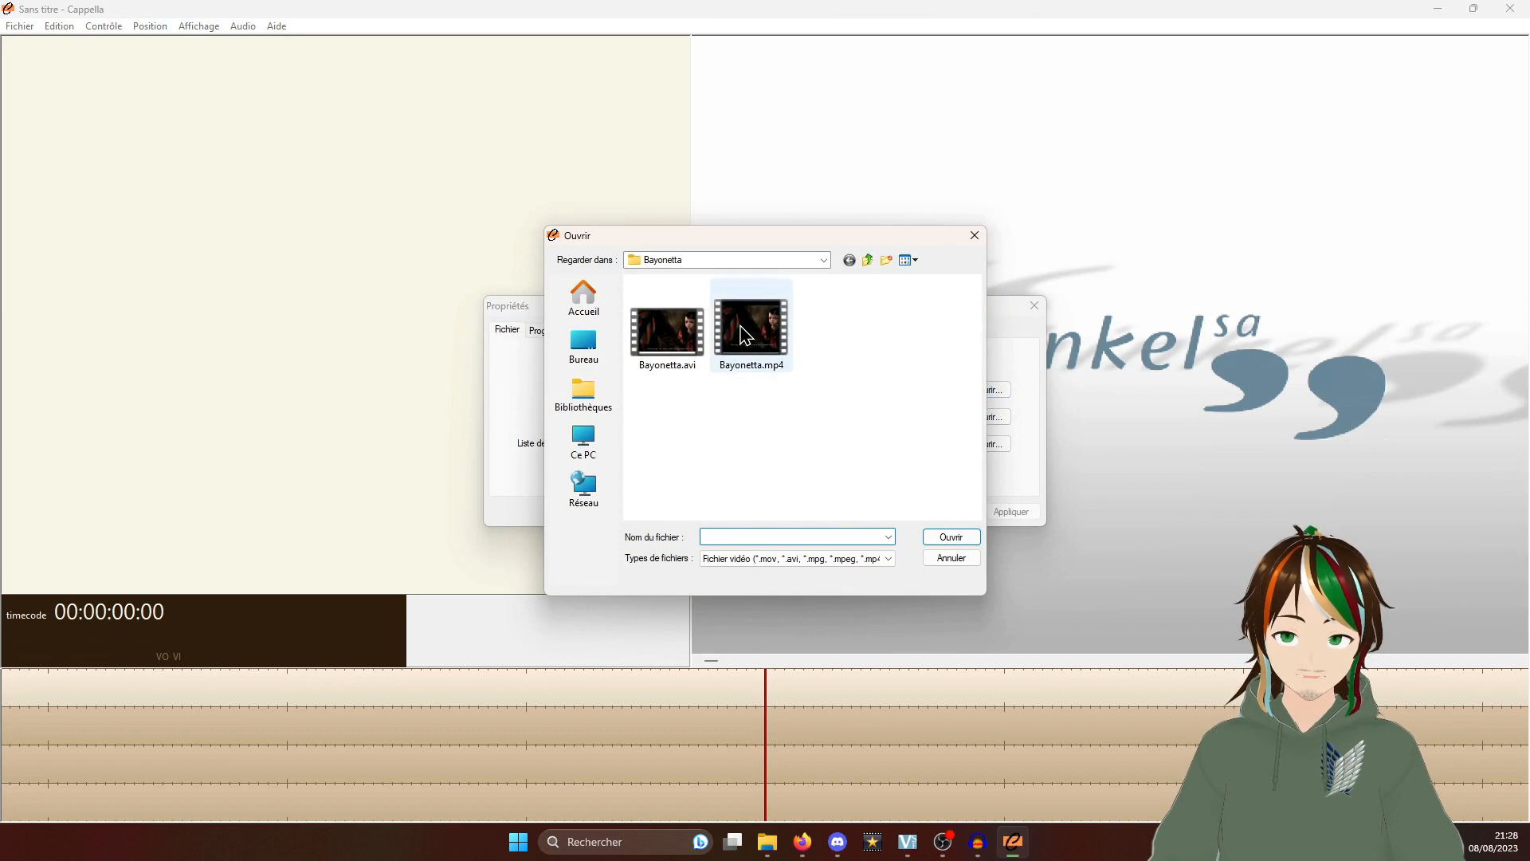
pyautogui.moveTo(762, 242); pyautogui.dragTo(1323, 75)
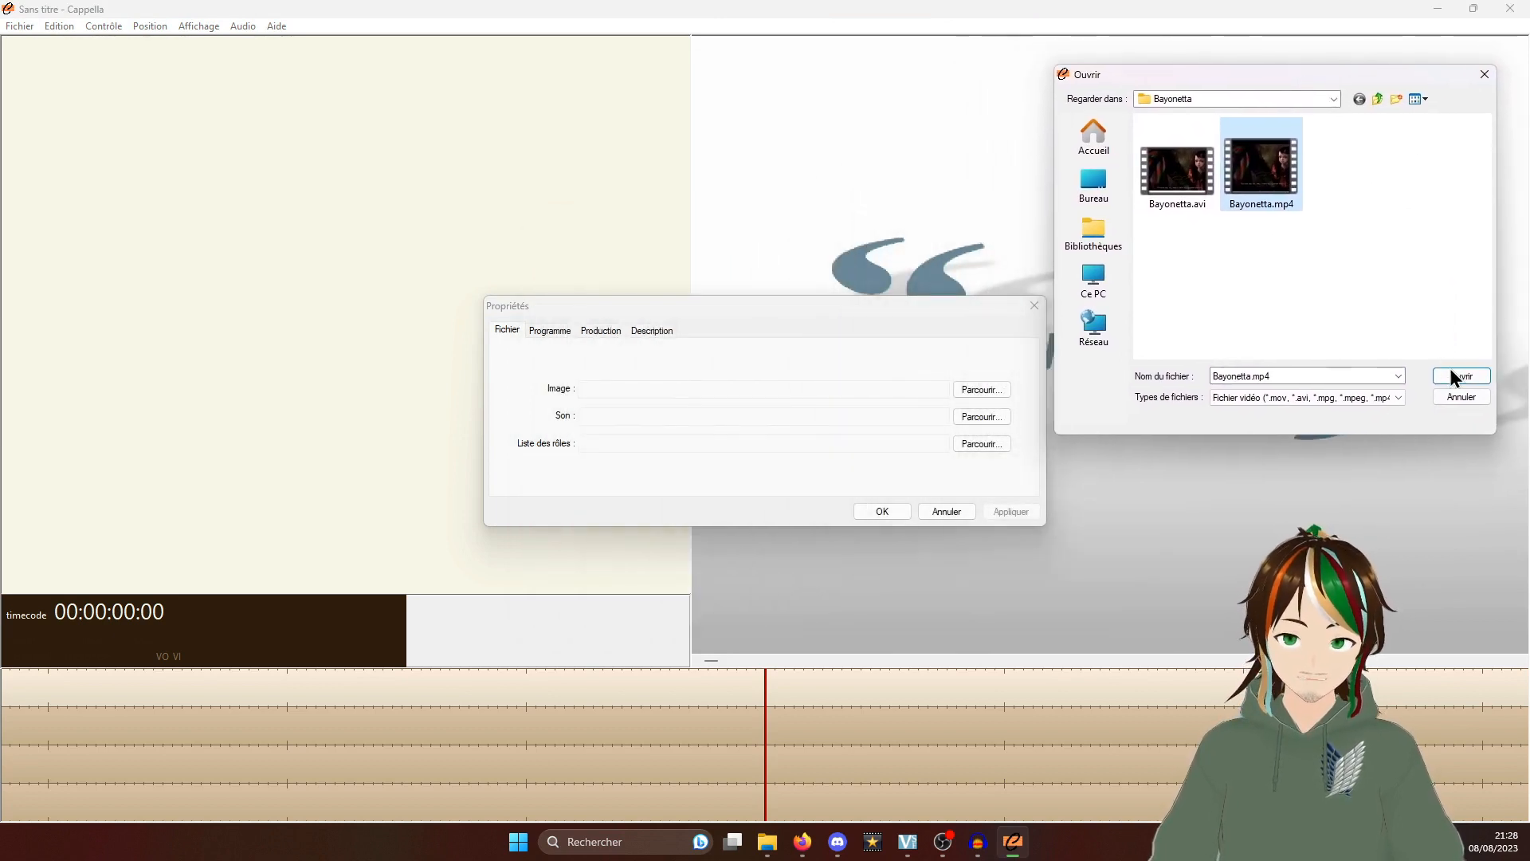
pyautogui.click(1452, 376)
pyautogui.click(768, 446)
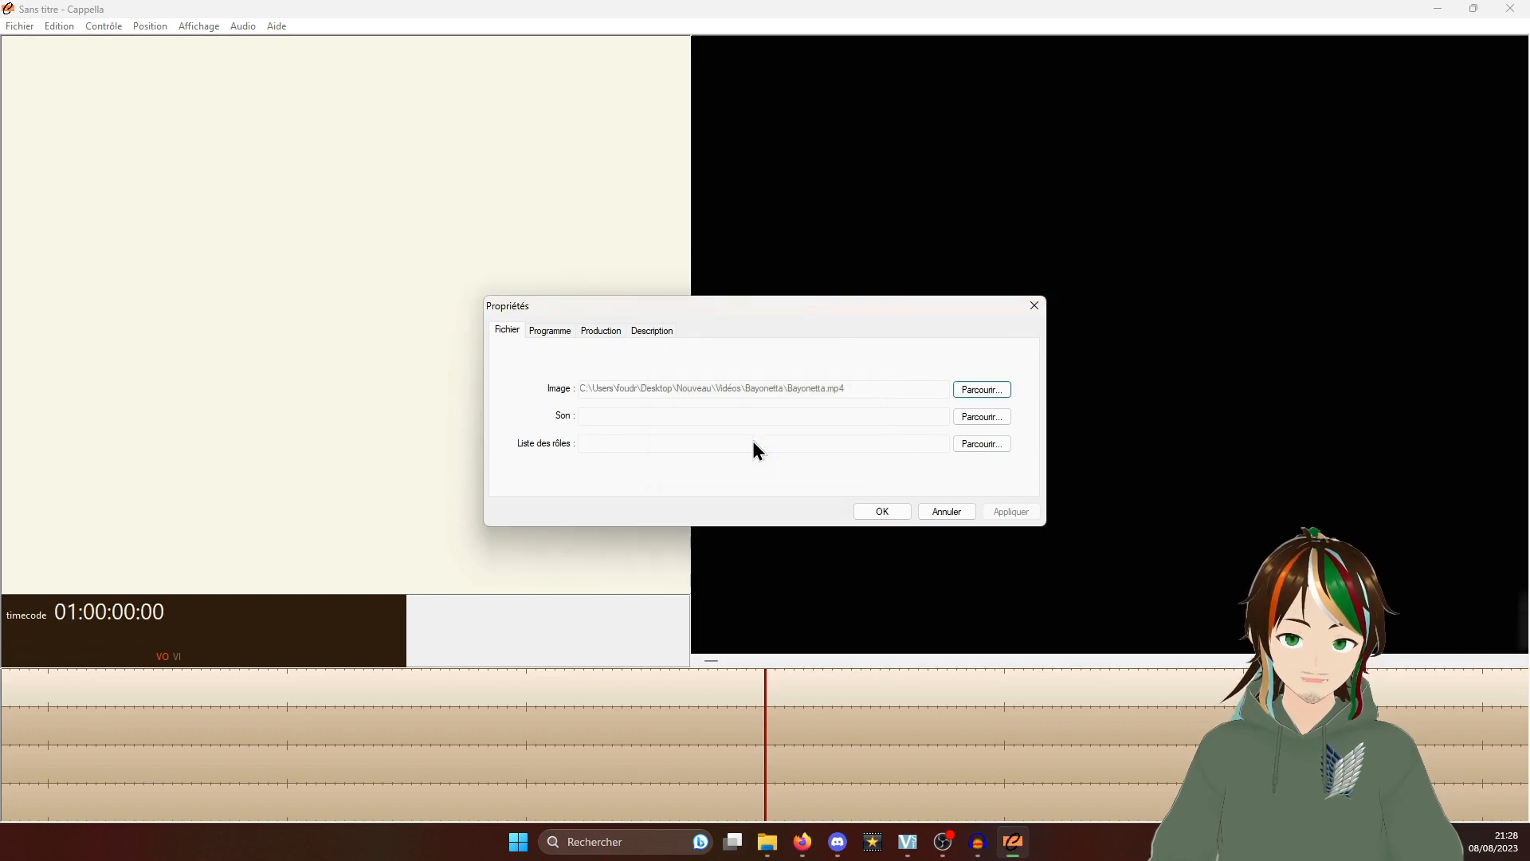
pyautogui.click(887, 514)
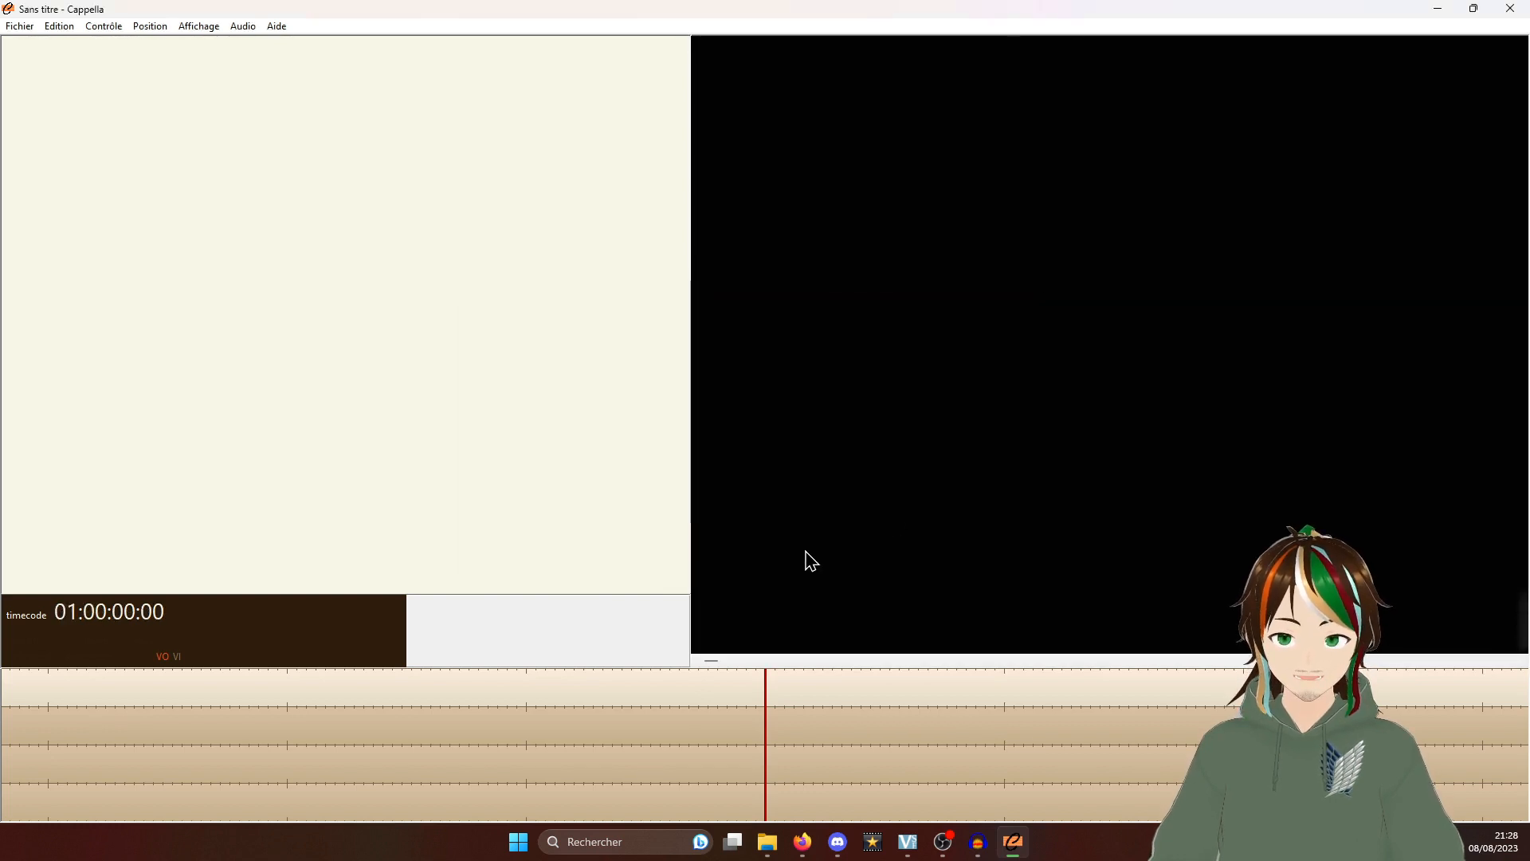
# Preview the video's opening and insert loop markers at 01:00:00:00 and 01:00:00:13.
pyautogui.press('space')
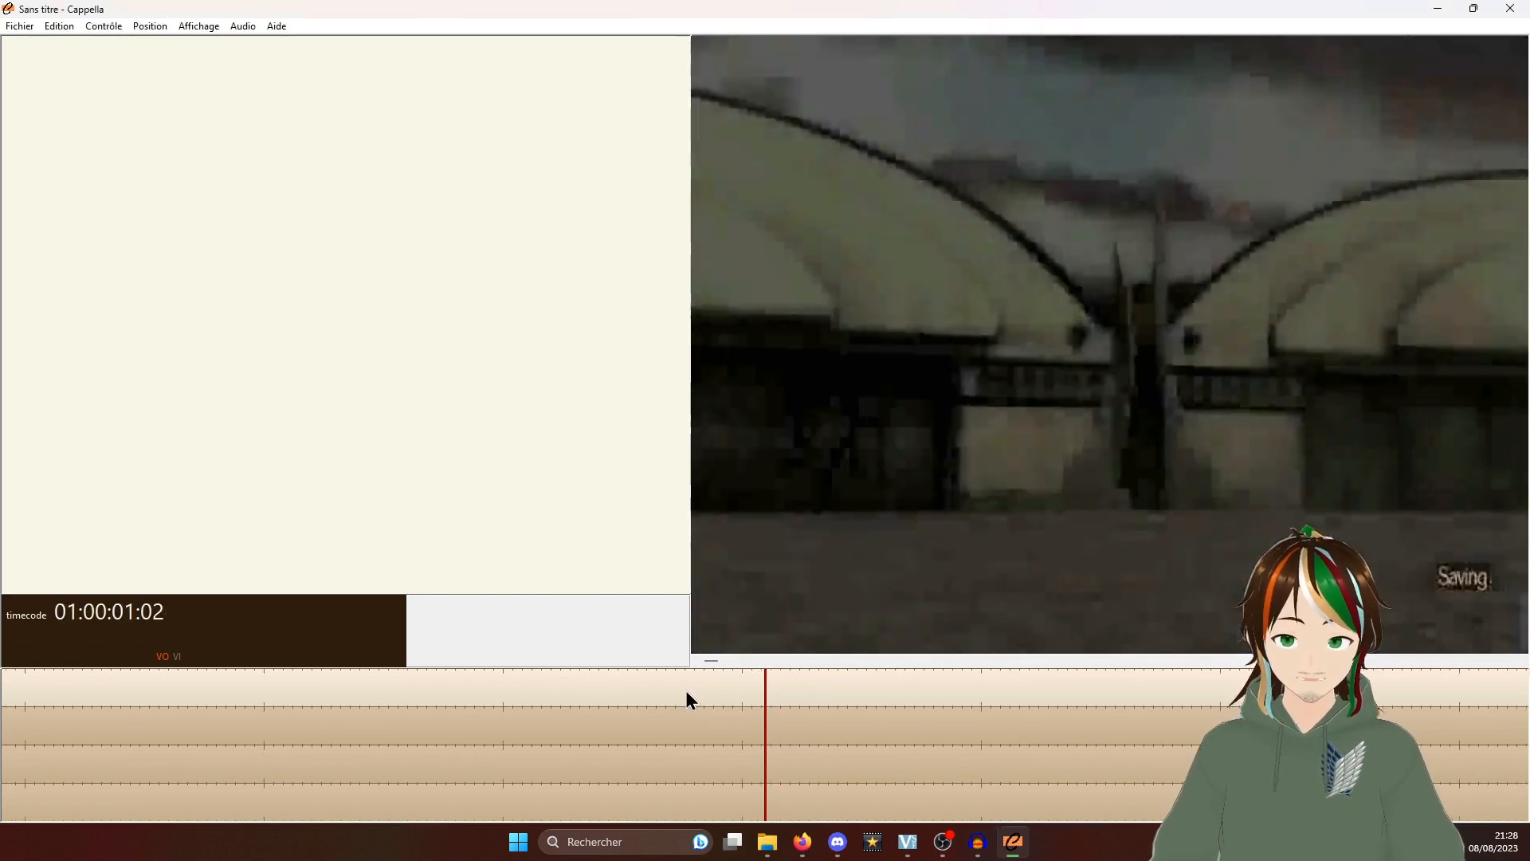
pyautogui.scroll(15, 649, 691)
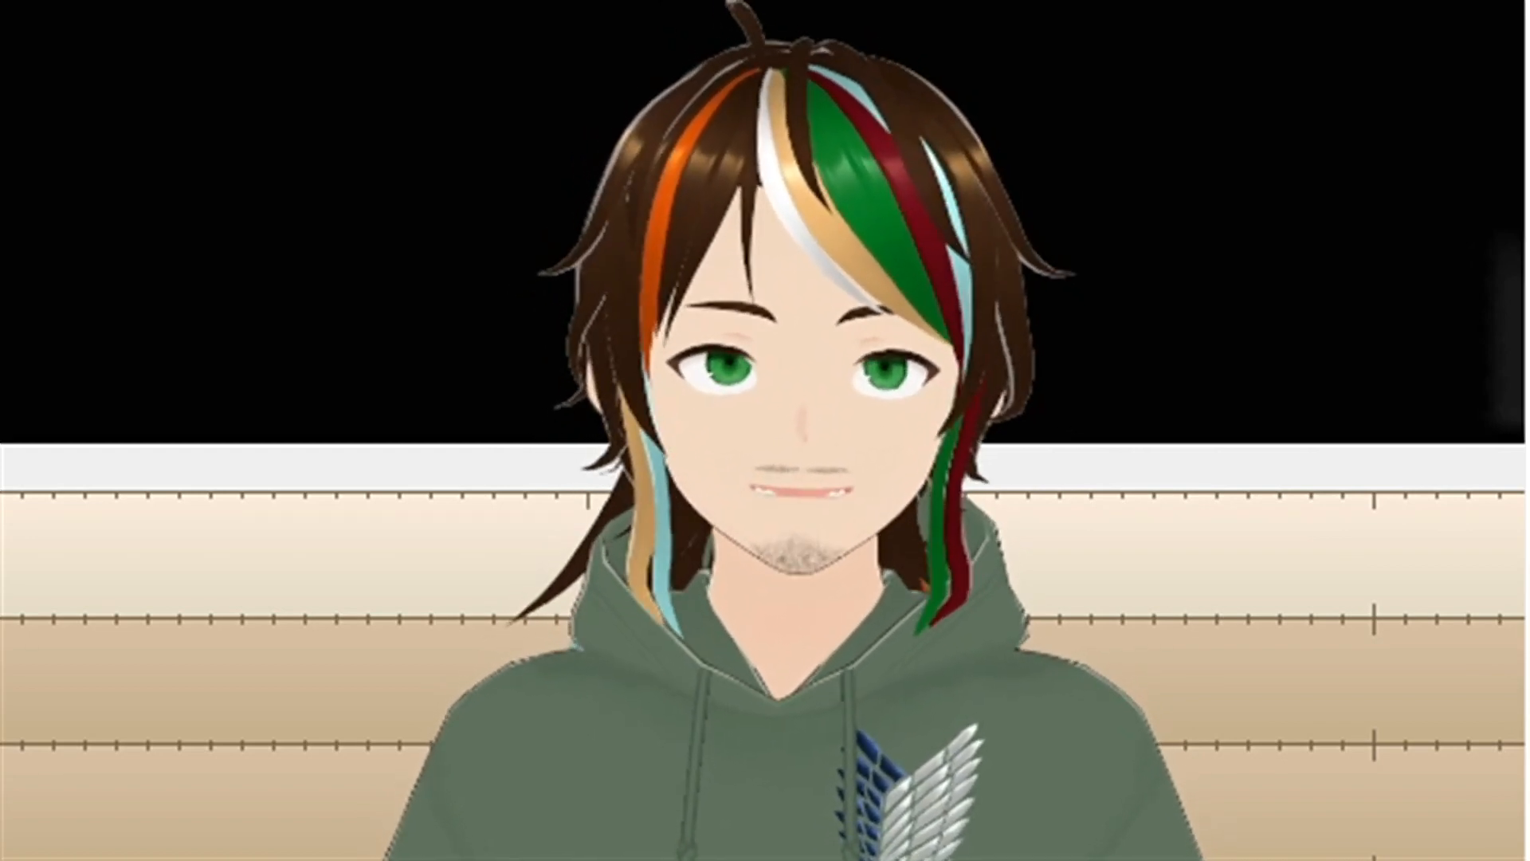
pyautogui.press('space')
pyautogui.press('space')
pyautogui.hotkey('ctrl', 'b')
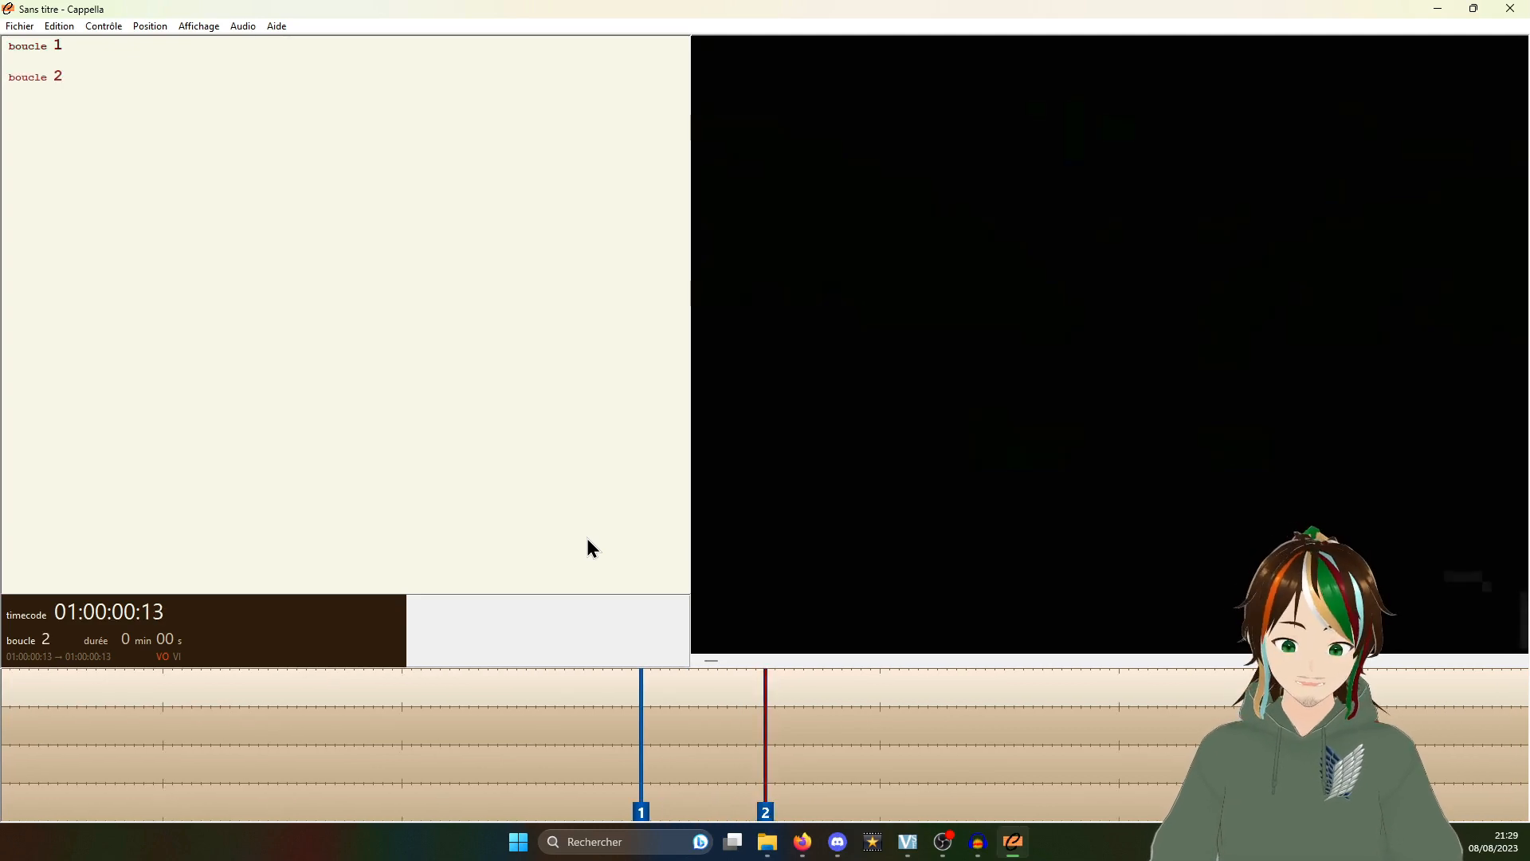
# Jump back and forth between loop 1 and loop 2.
pyautogui.press('pageup')
pyautogui.press('pagedown')
pyautogui.press('pageup')
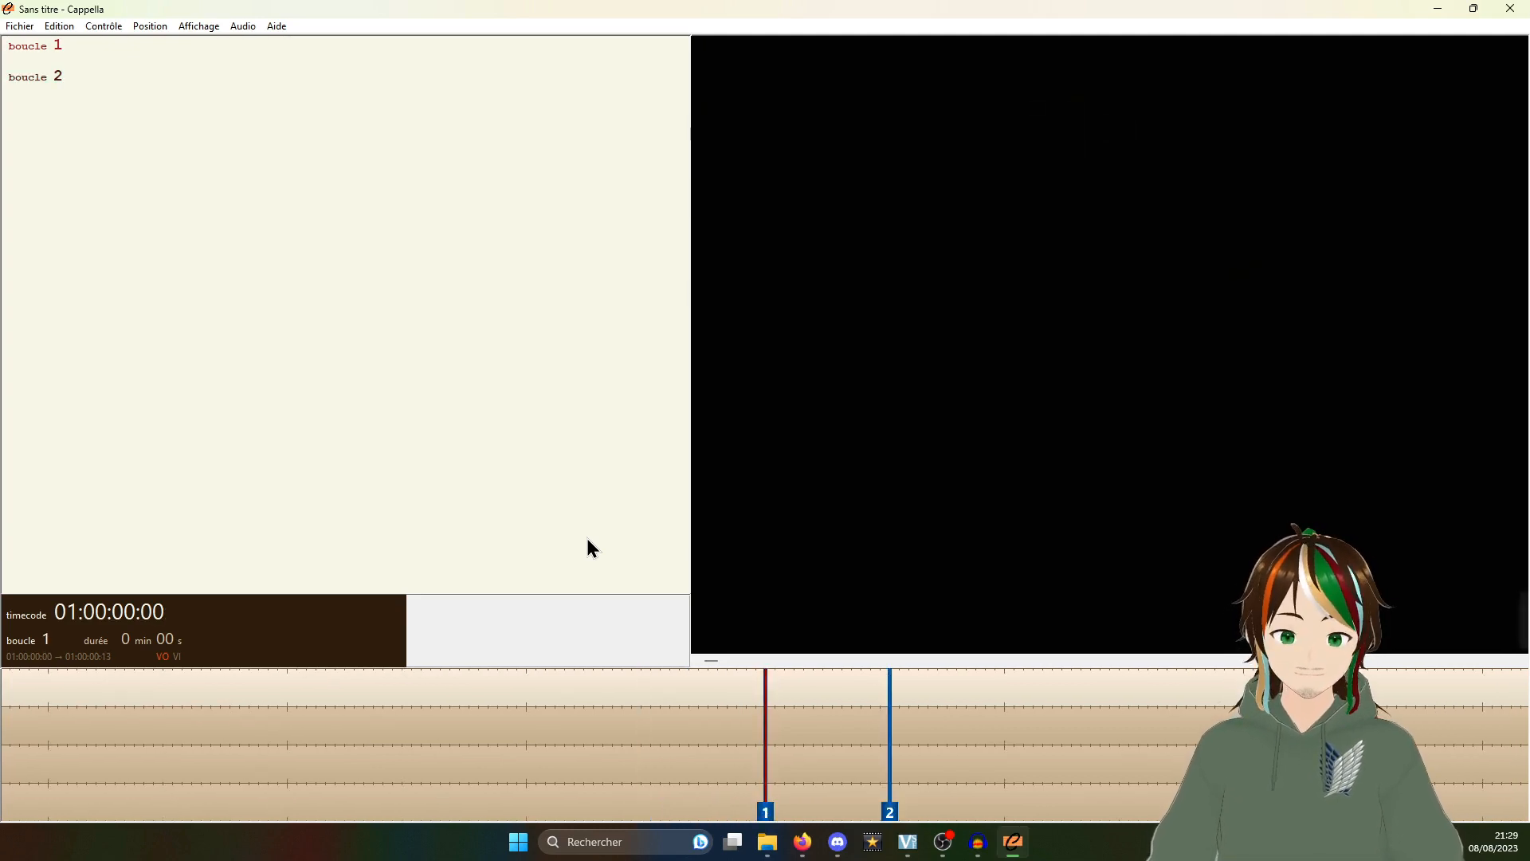
pyautogui.press('pagedown')
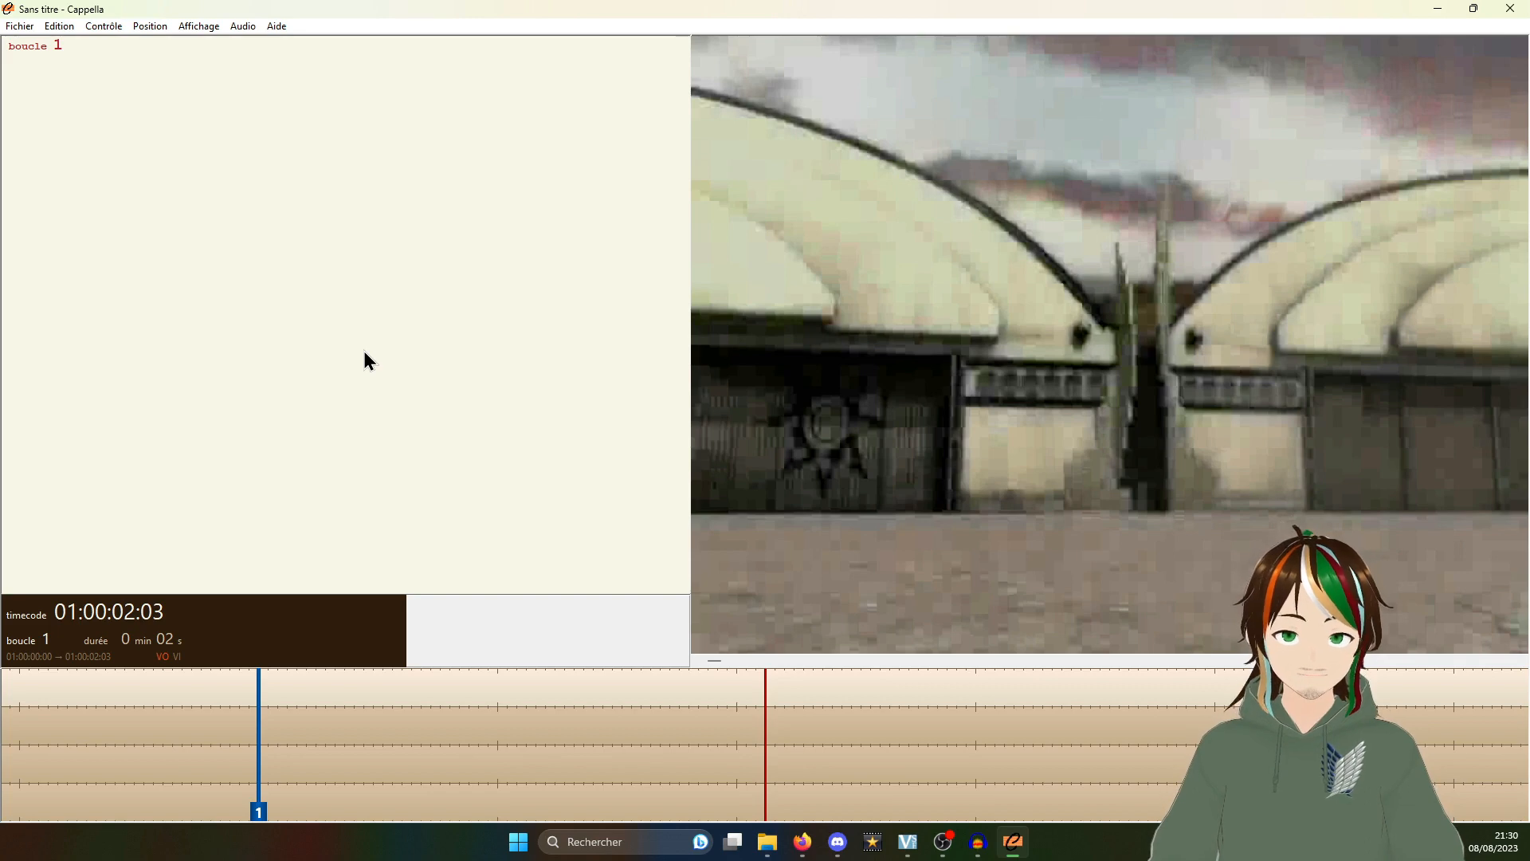
# Find the first cut from the building exterior to the girl and mark a shot change at 01:00:04:03.
pyautogui.press('space')
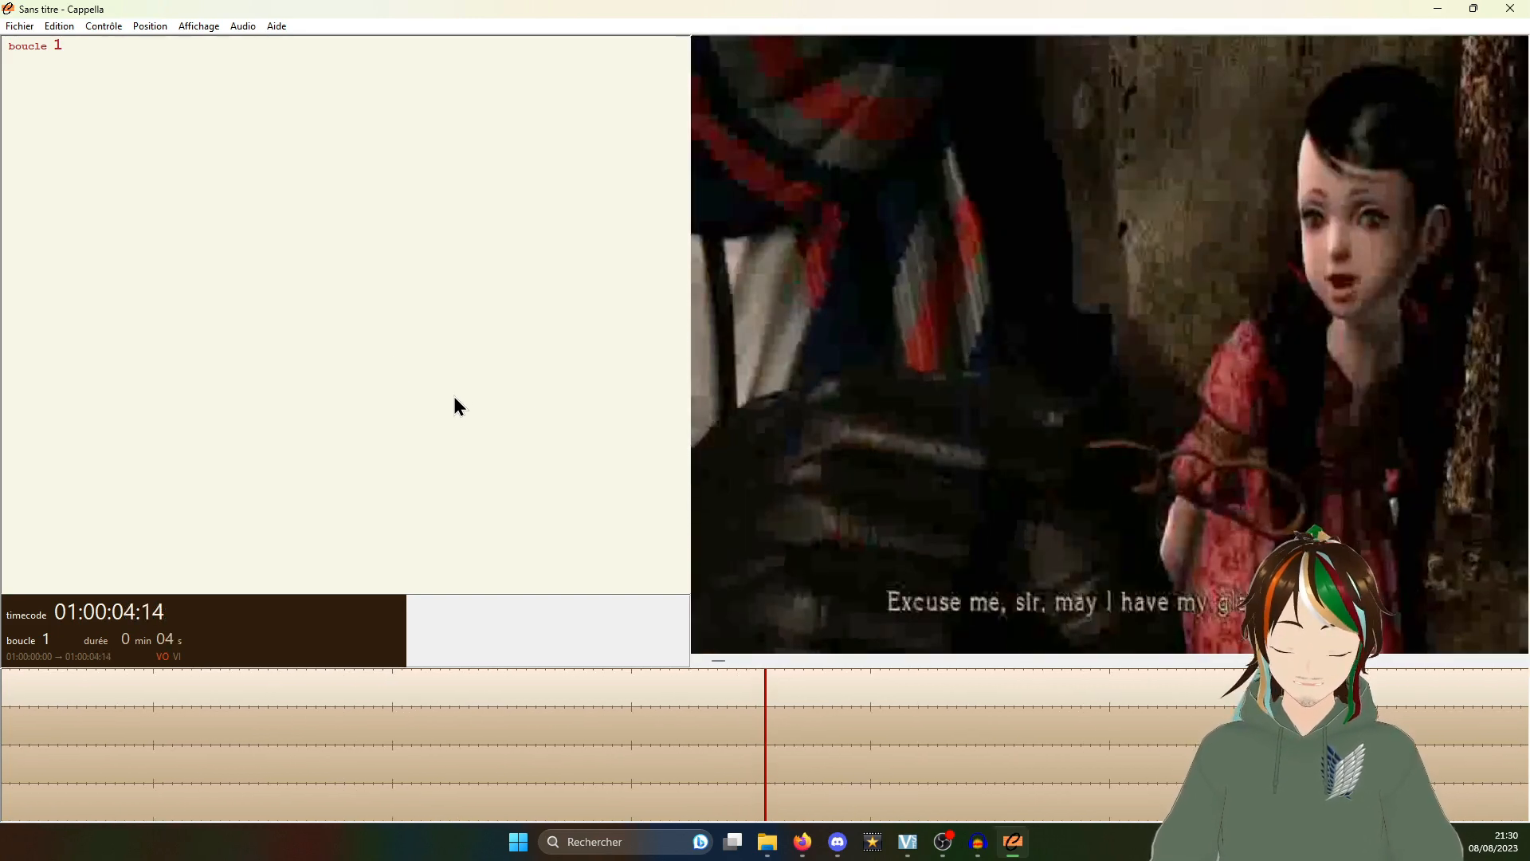
pyautogui.scroll(12, 766, 724)
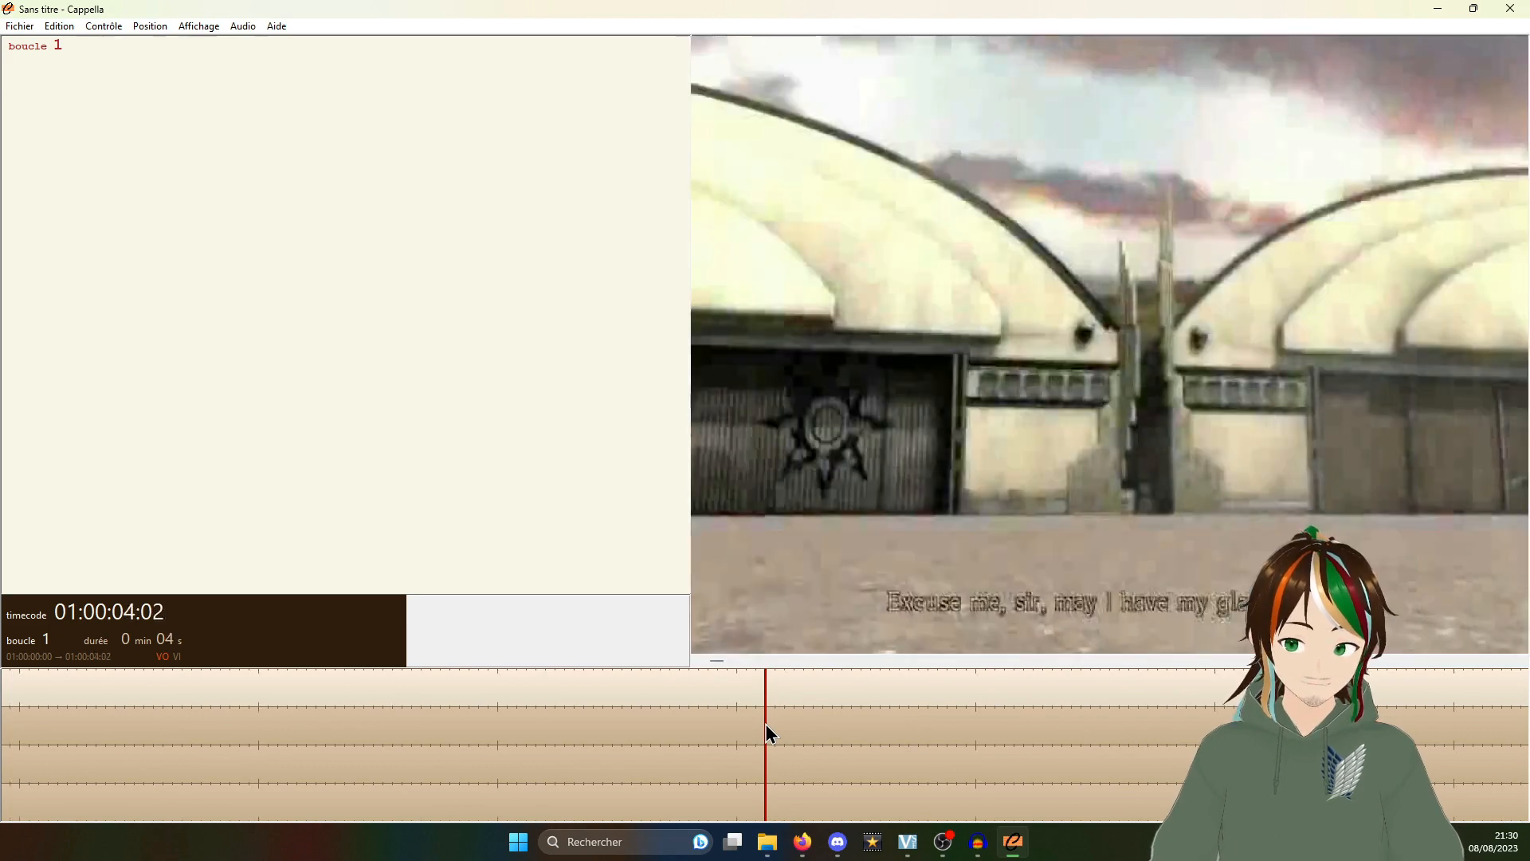
pyautogui.scroll(-6, 766, 724)
pyautogui.scroll(5, 765, 723)
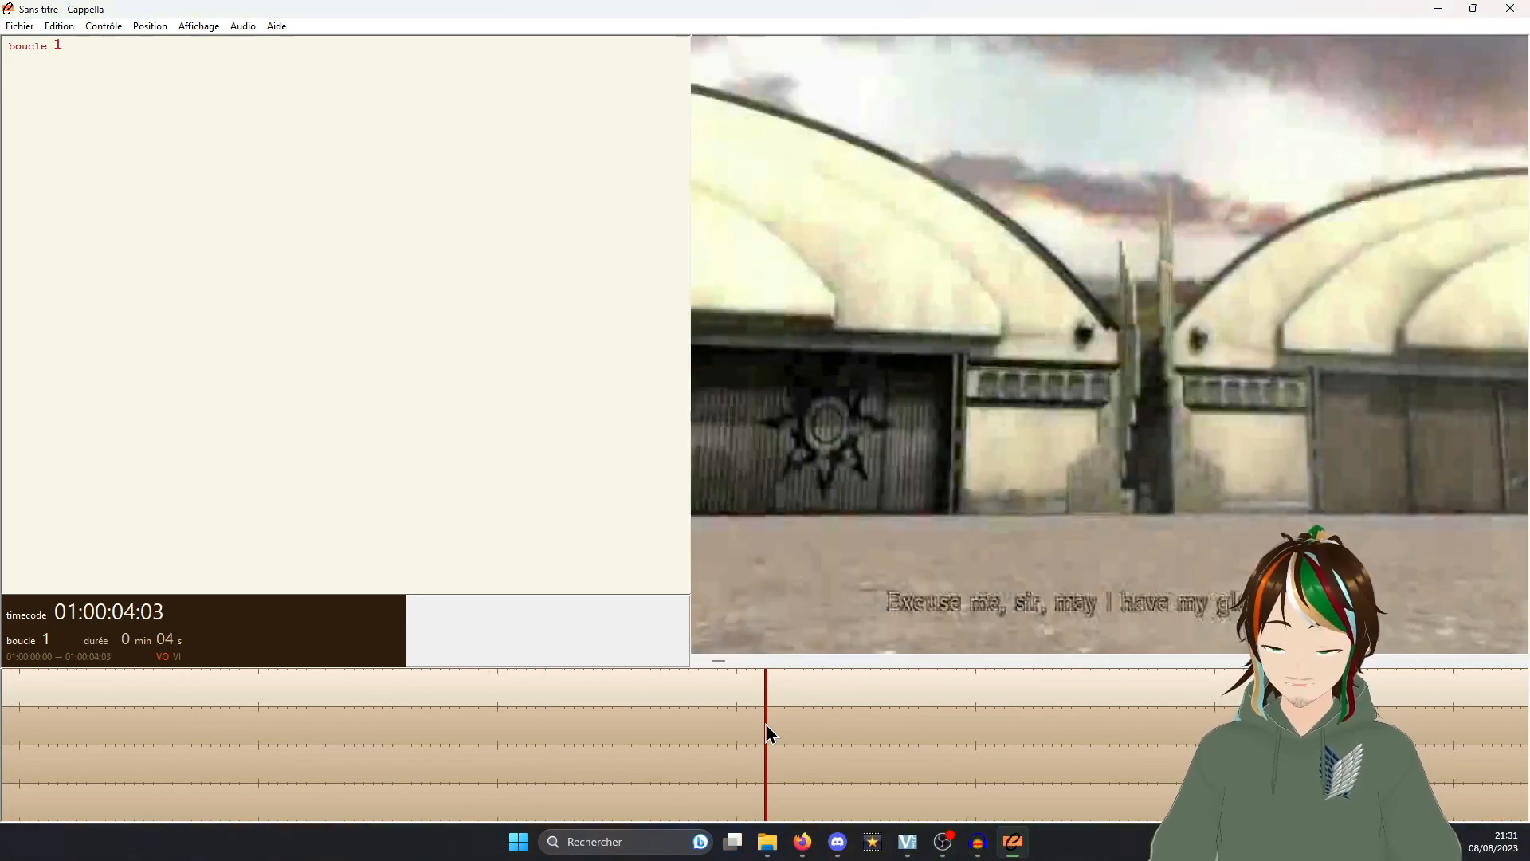
# Start a new dialogue line at 01:00:02:14 and move the role selection window off the video.
pyautogui.scroll(7, 765, 724)
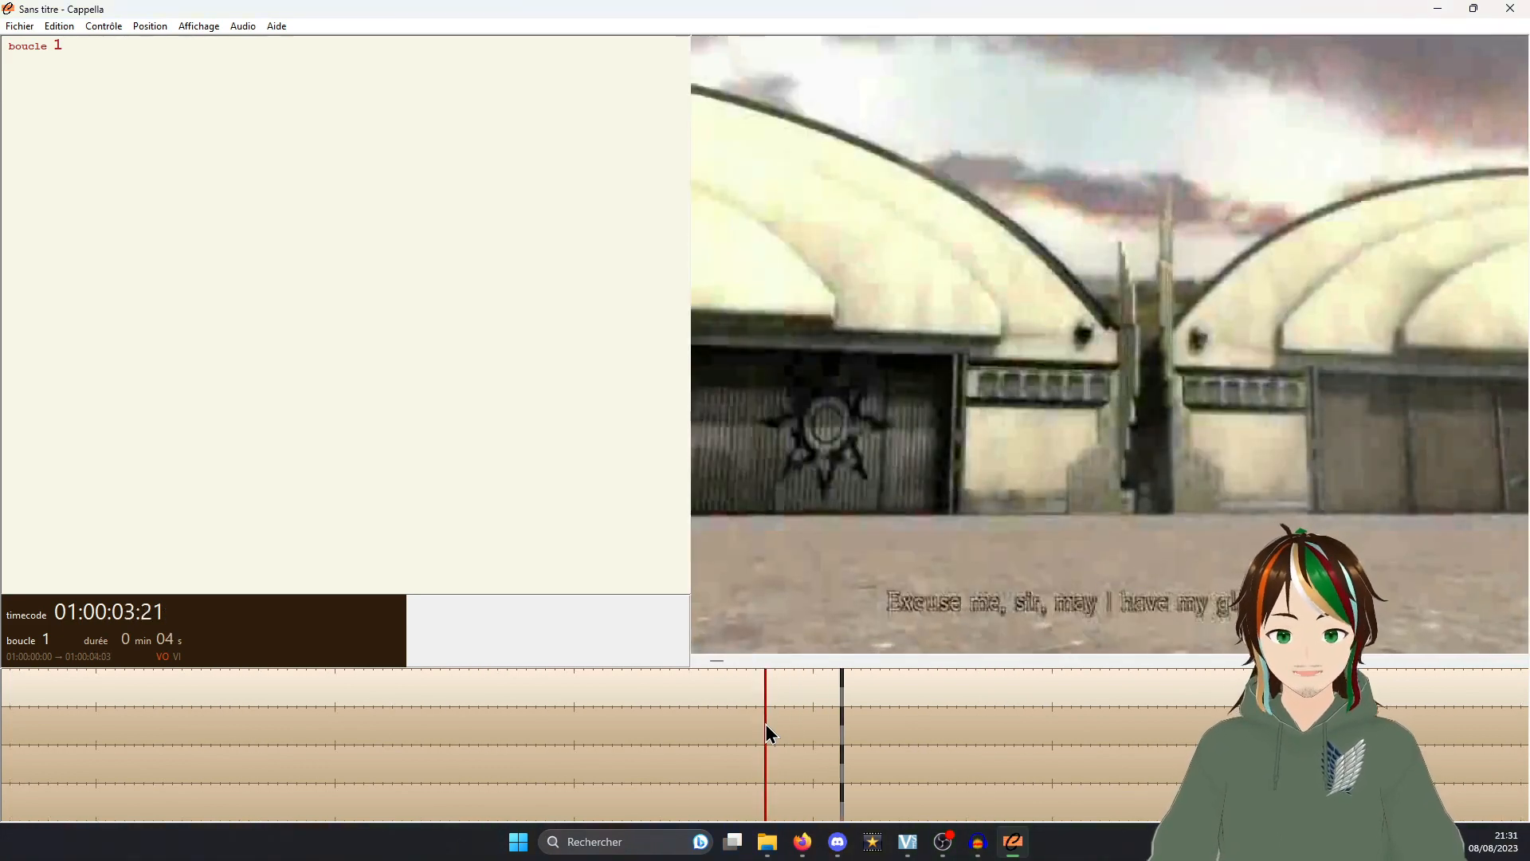
pyautogui.scroll(3, 765, 724)
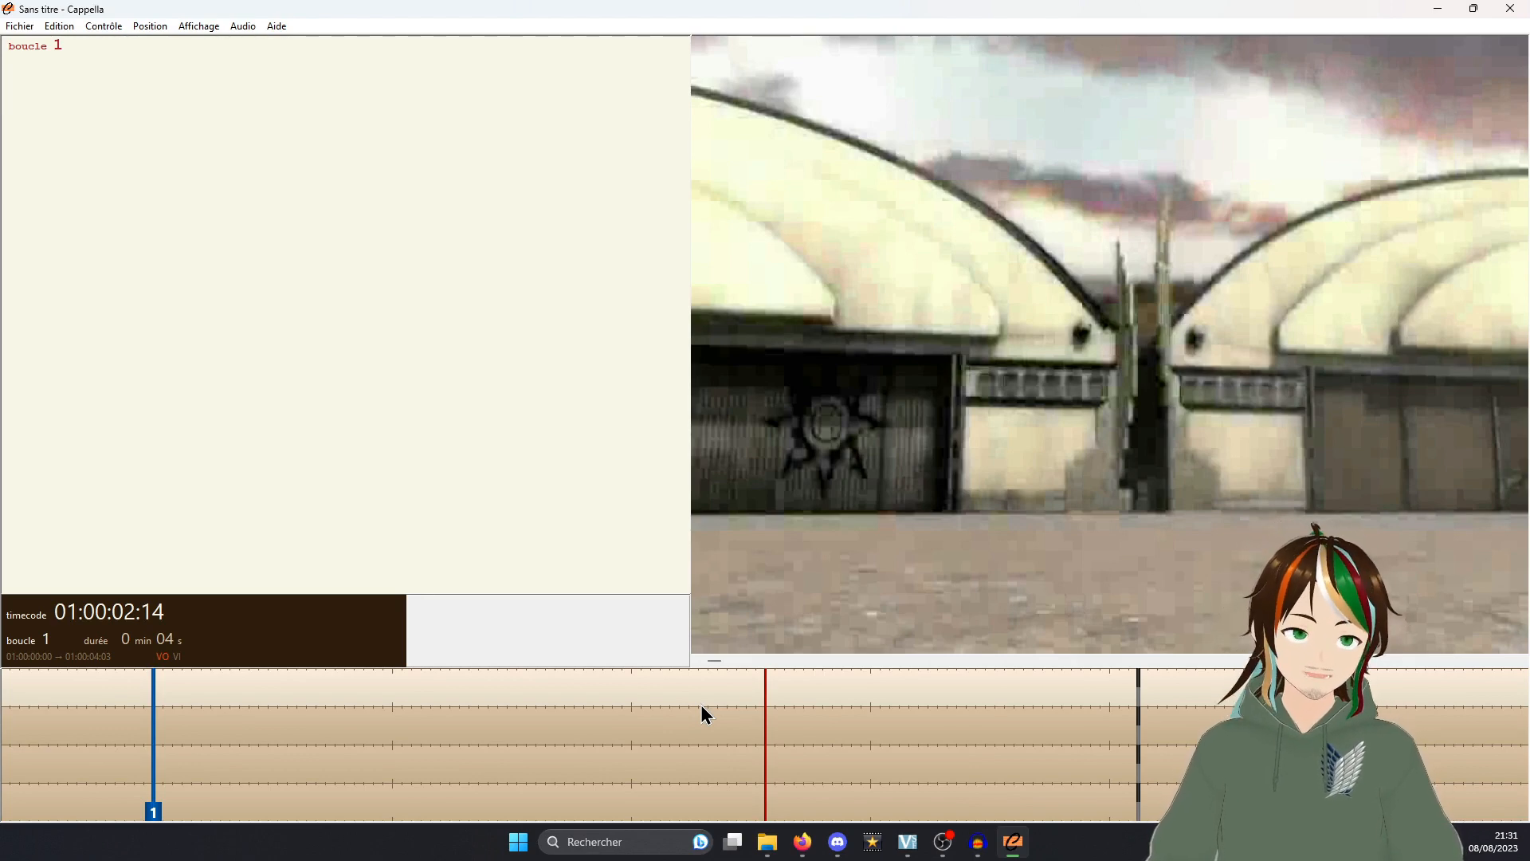
pyautogui.press('Return')
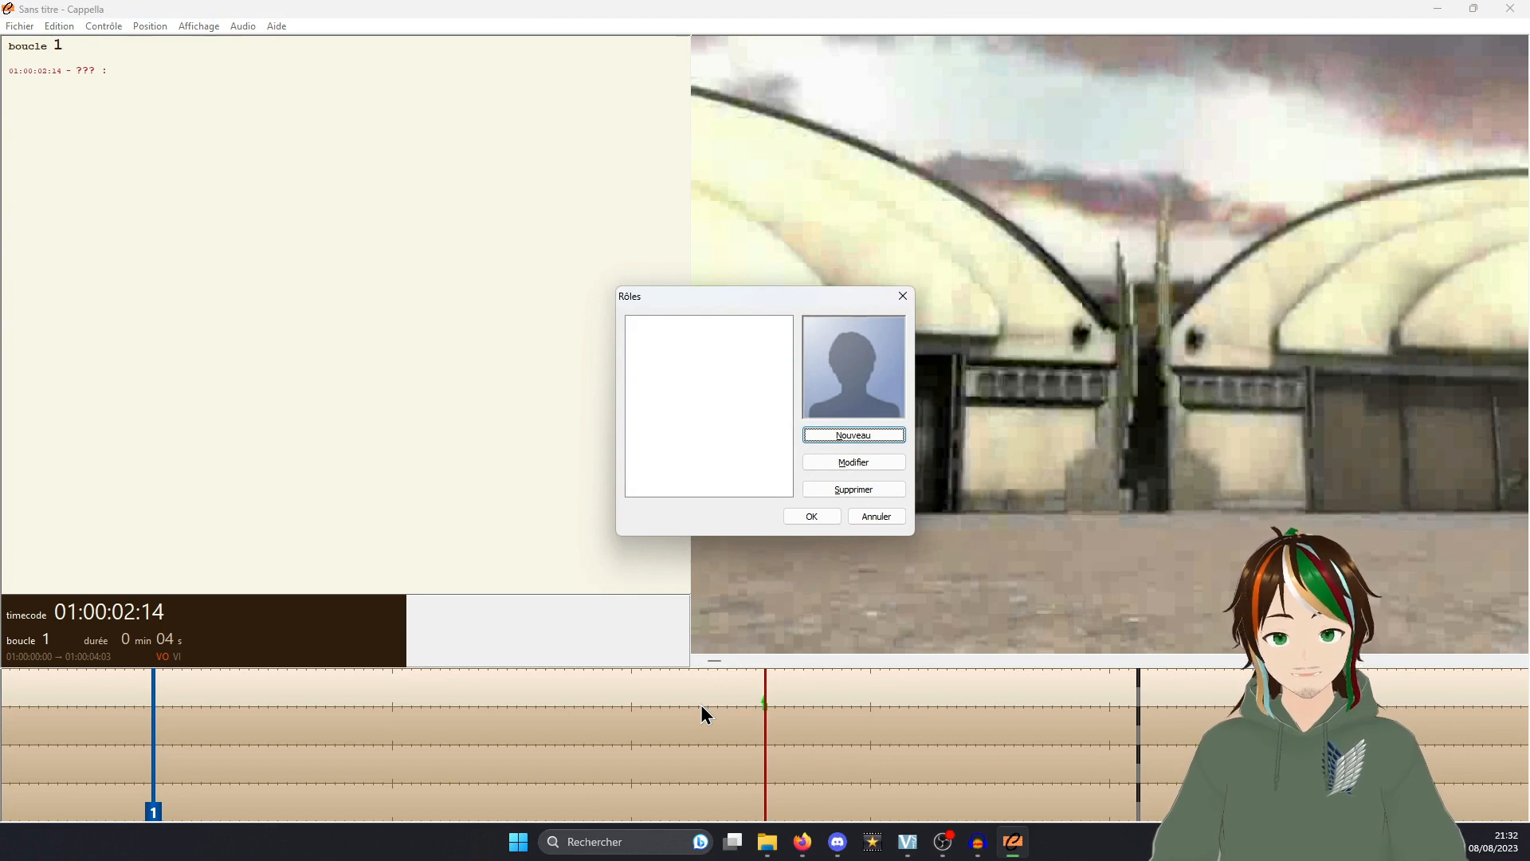
pyautogui.moveTo(790, 300); pyautogui.dragTo(636, 269)
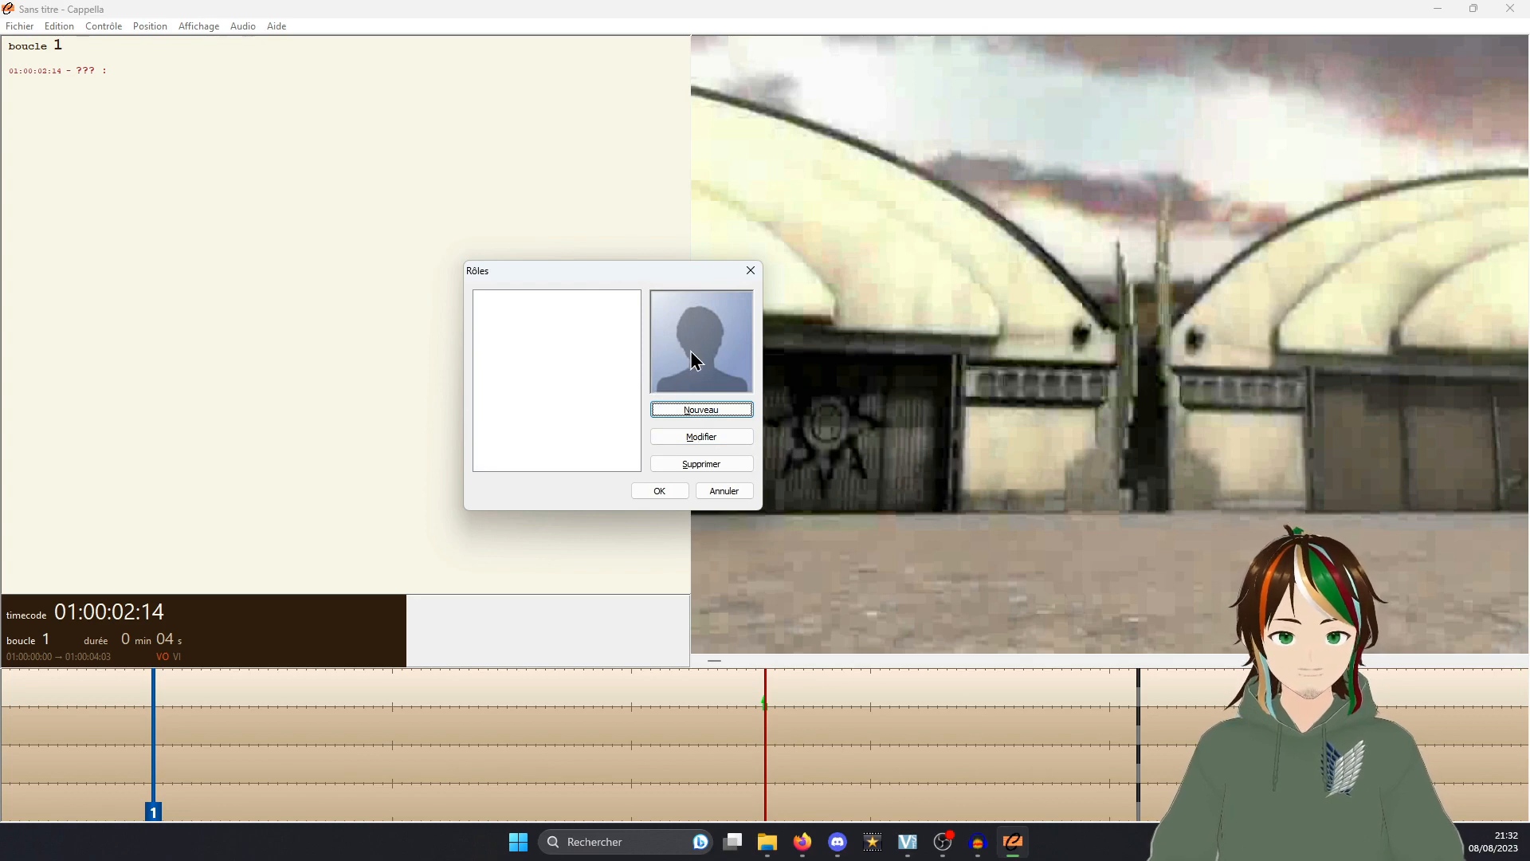
# Create a role named Cereza with the colour red and the sex Femme.
pyautogui.click(681, 408)
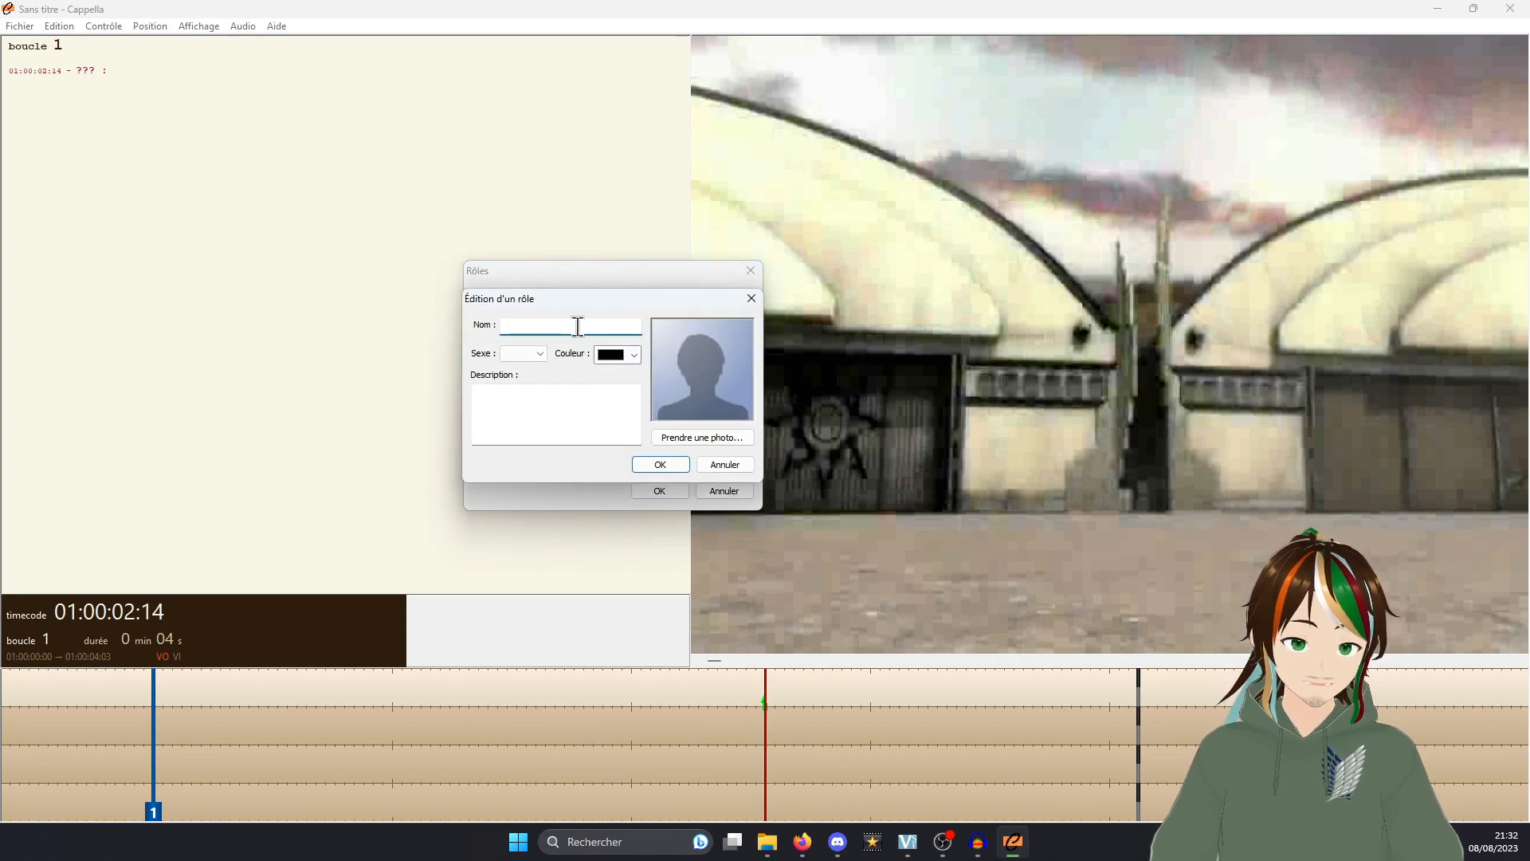
pyautogui.write('Cereza')
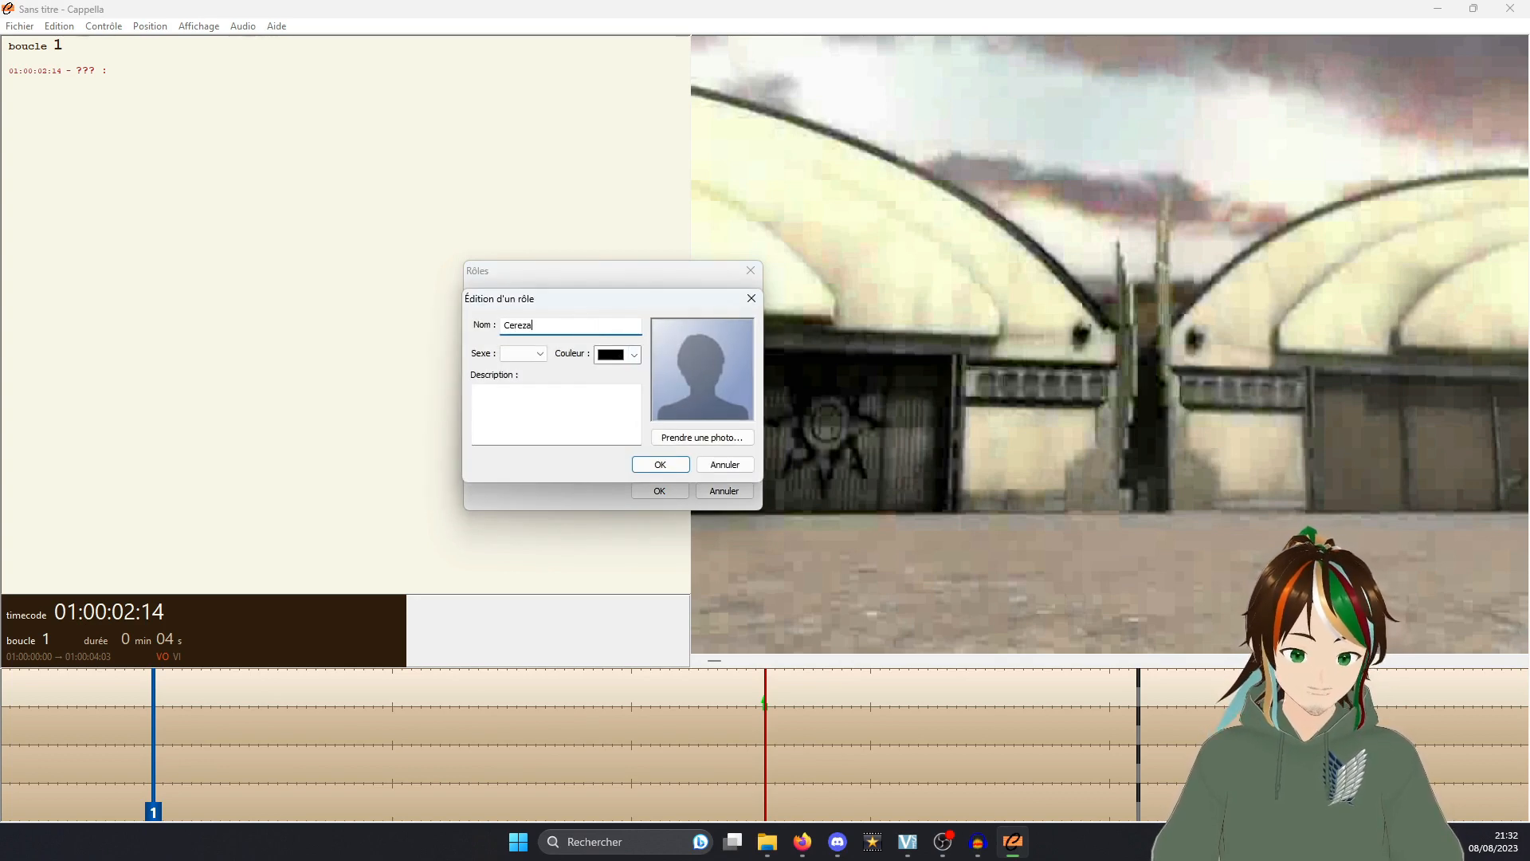
pyautogui.click(617, 354)
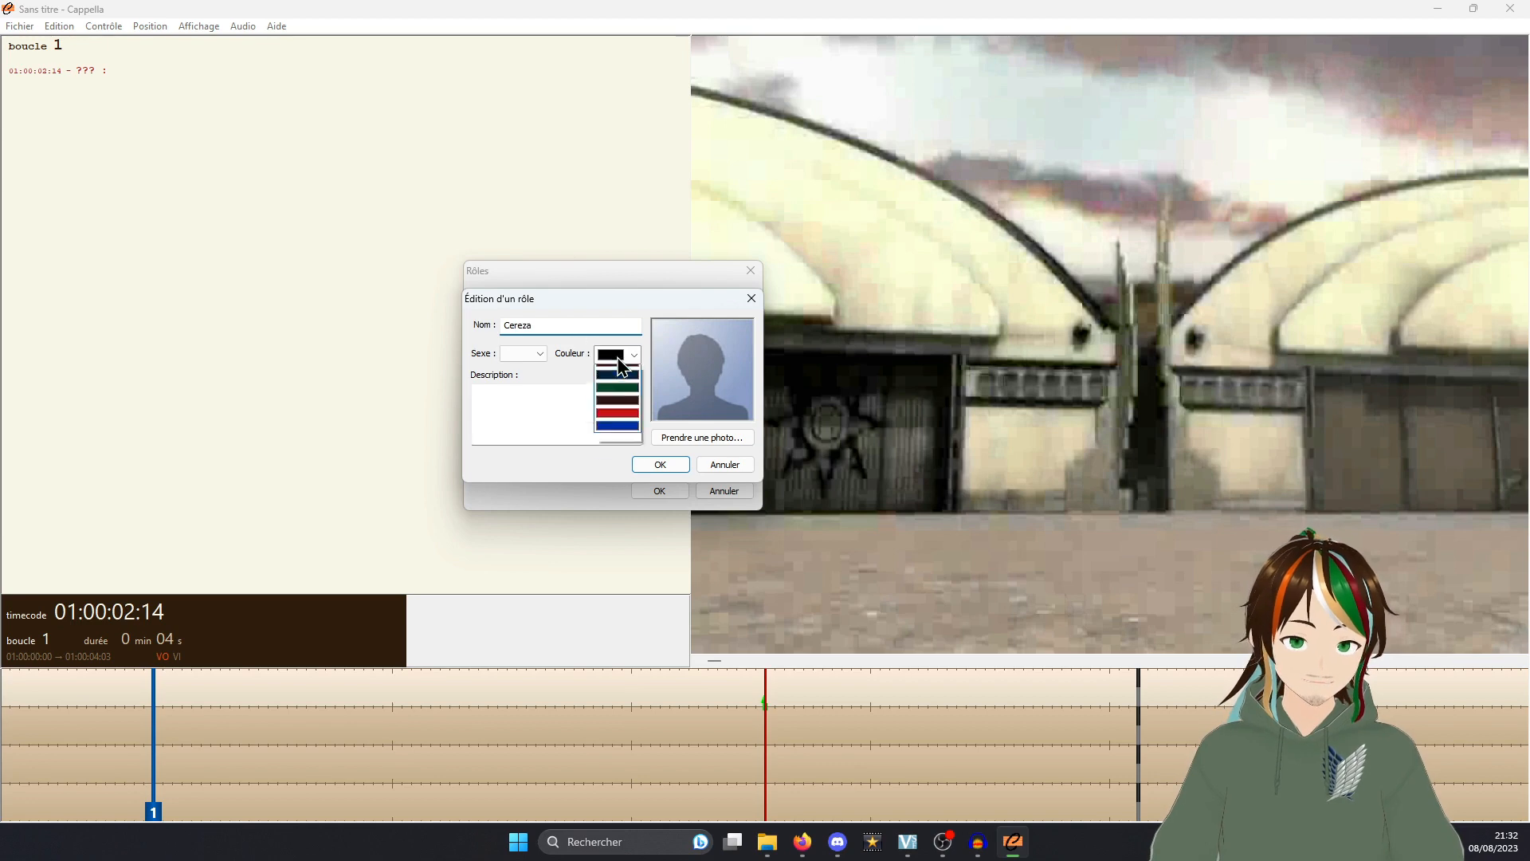
pyautogui.click(618, 436)
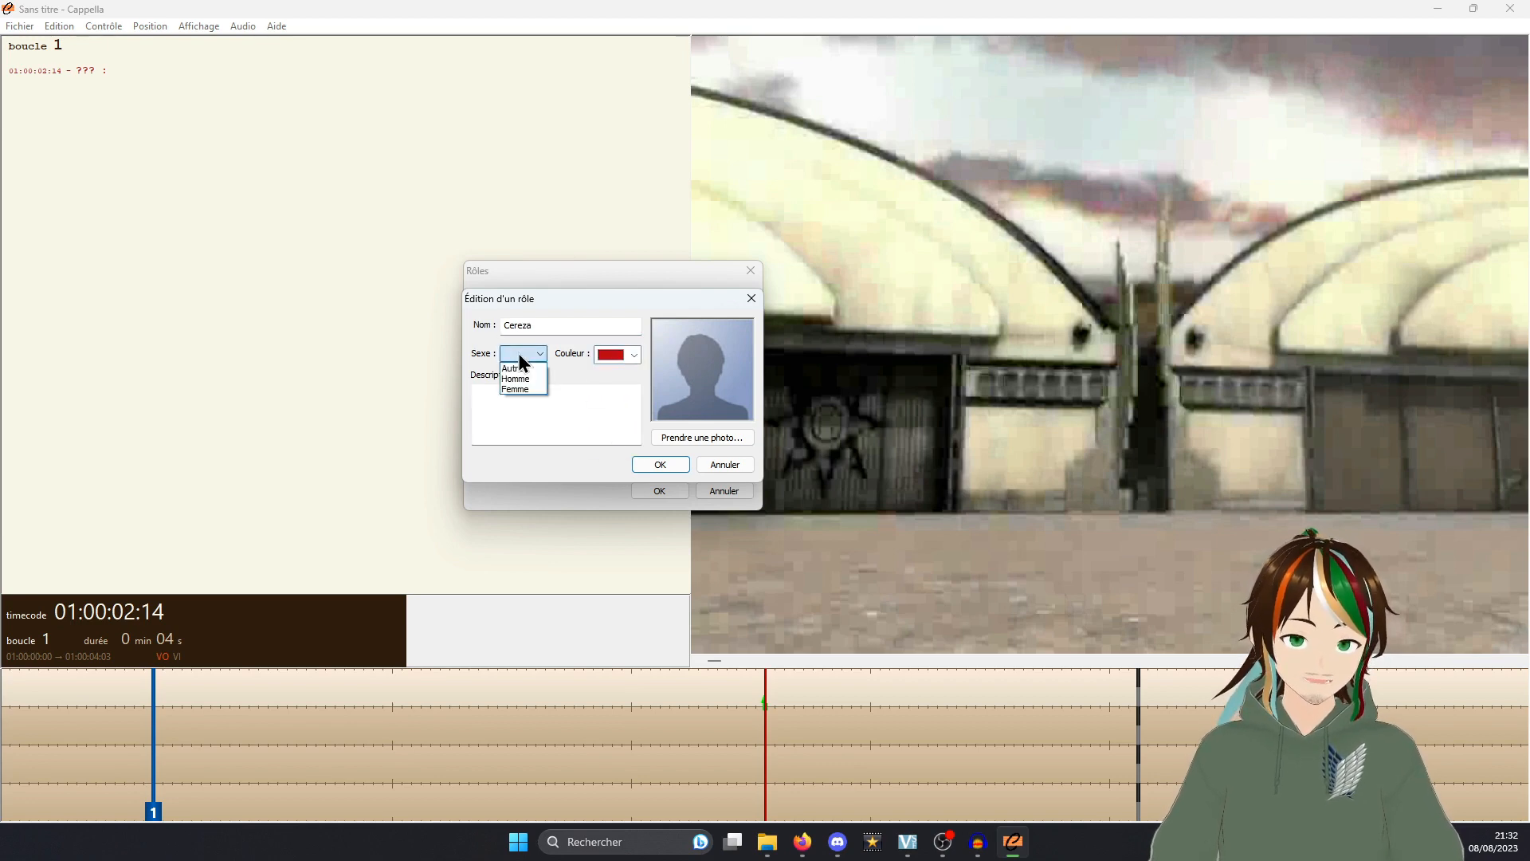
pyautogui.click(526, 389)
pyautogui.click(660, 464)
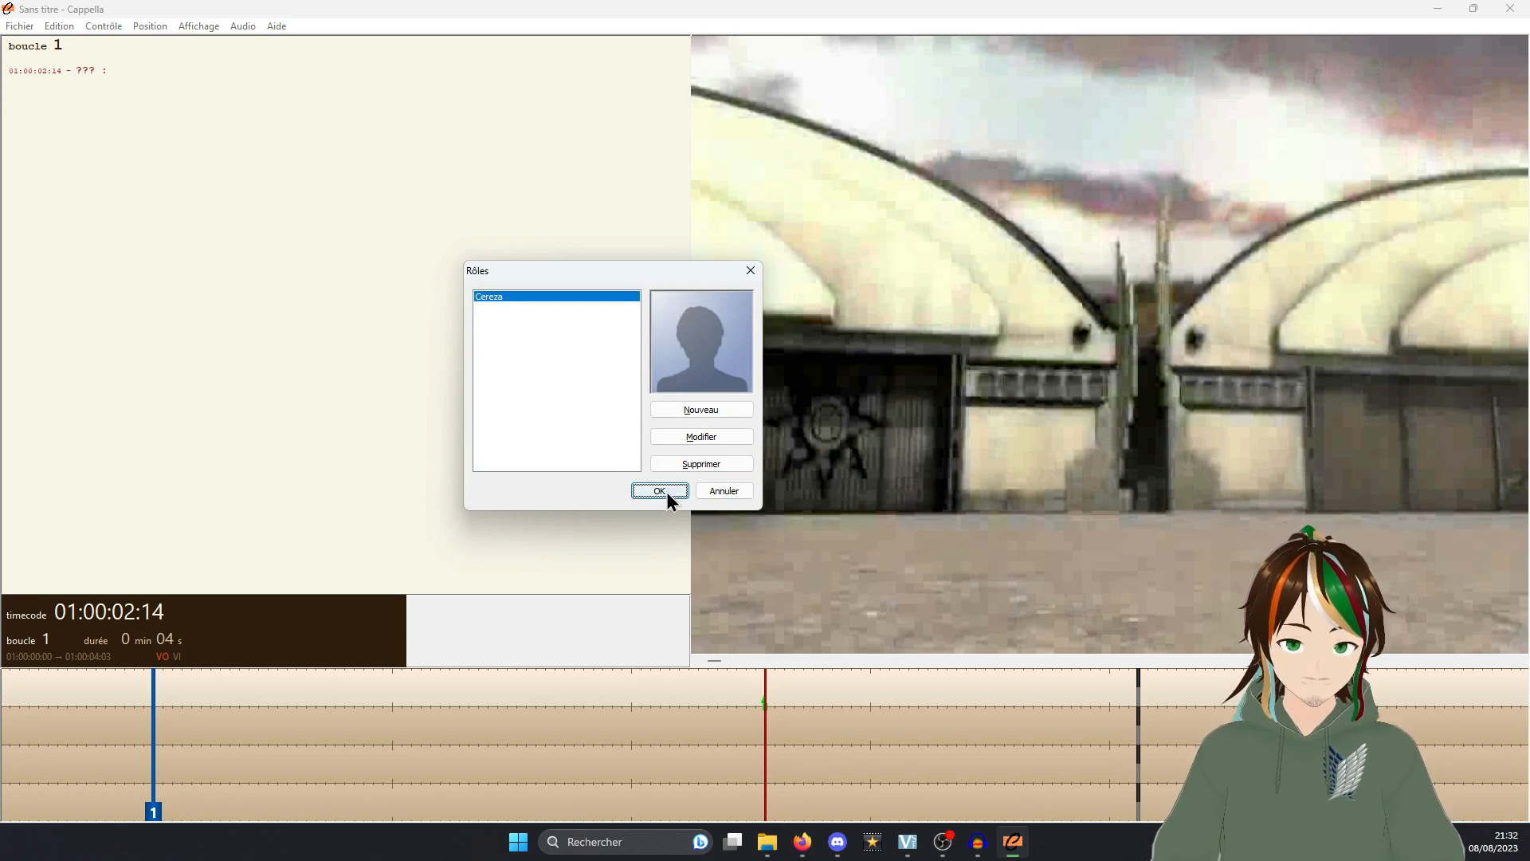
# Assign the role Cereza to the dialogue line and play the video past the end of her sentence.
pyautogui.click(665, 491)
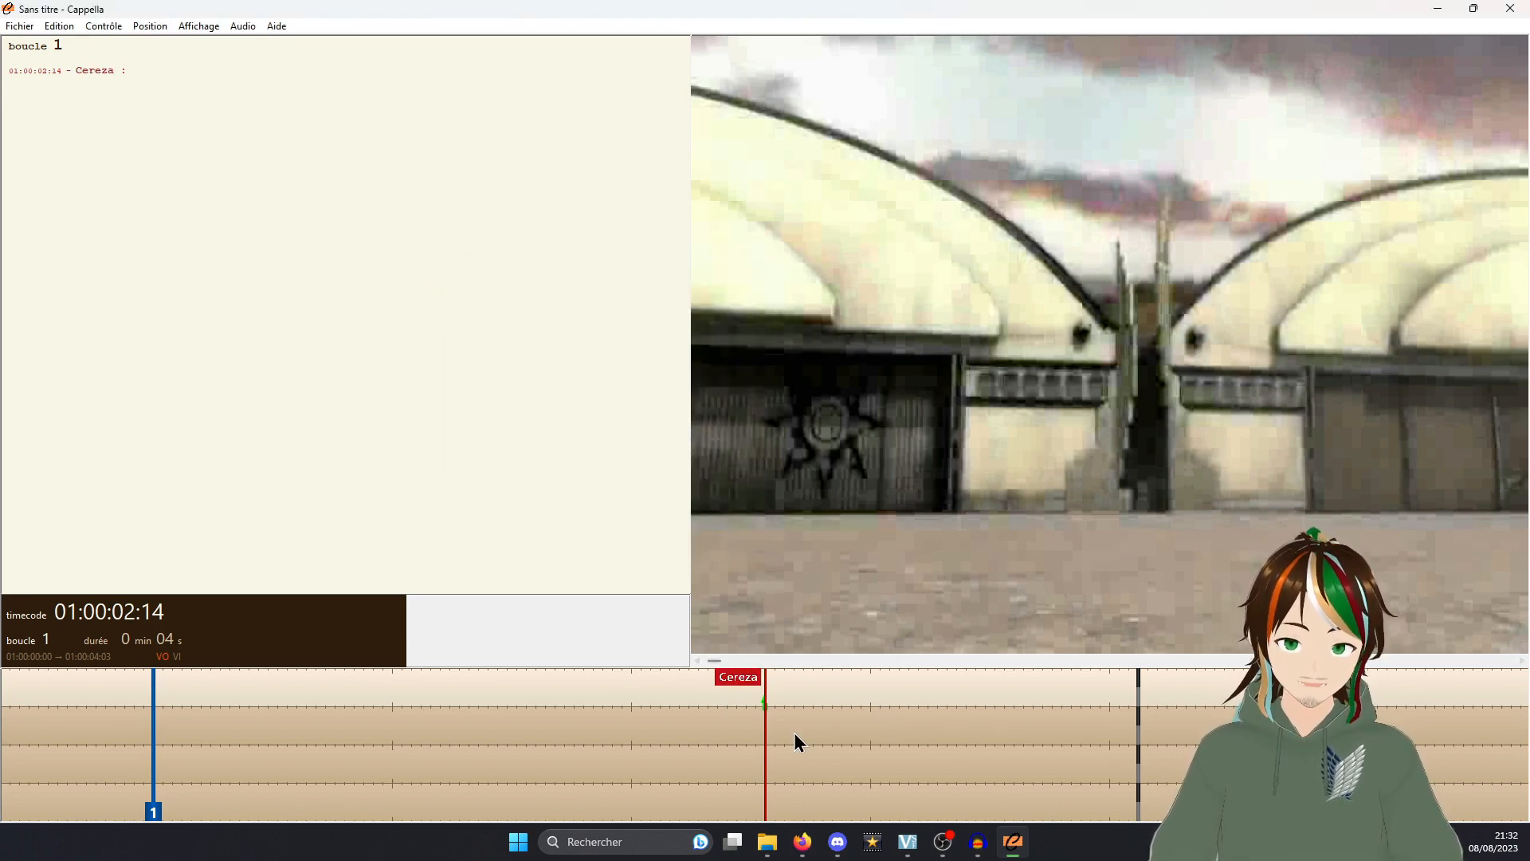
pyautogui.press('space')
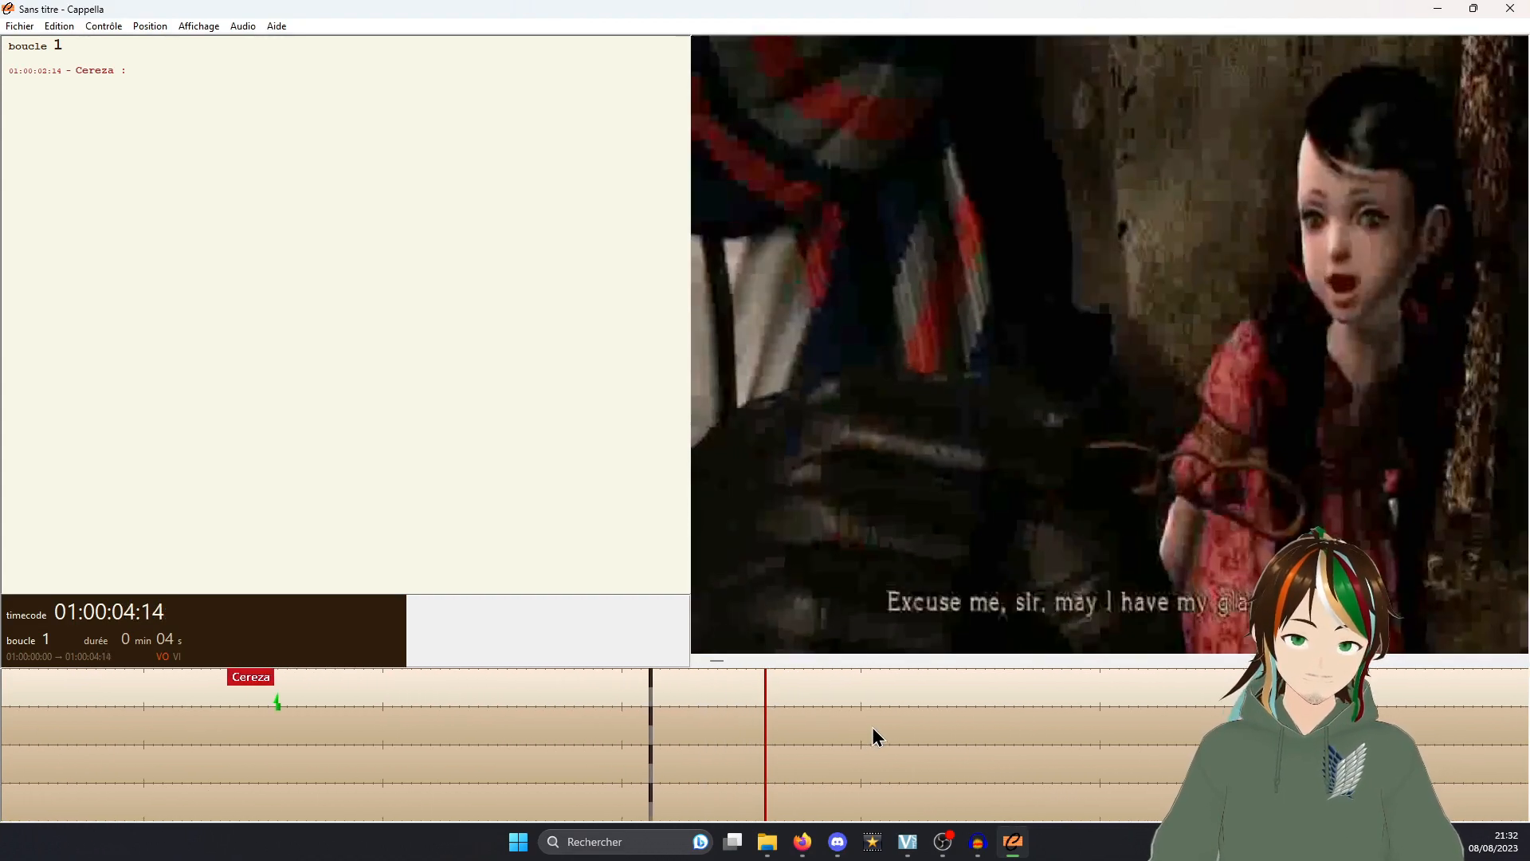
pyautogui.press('space')
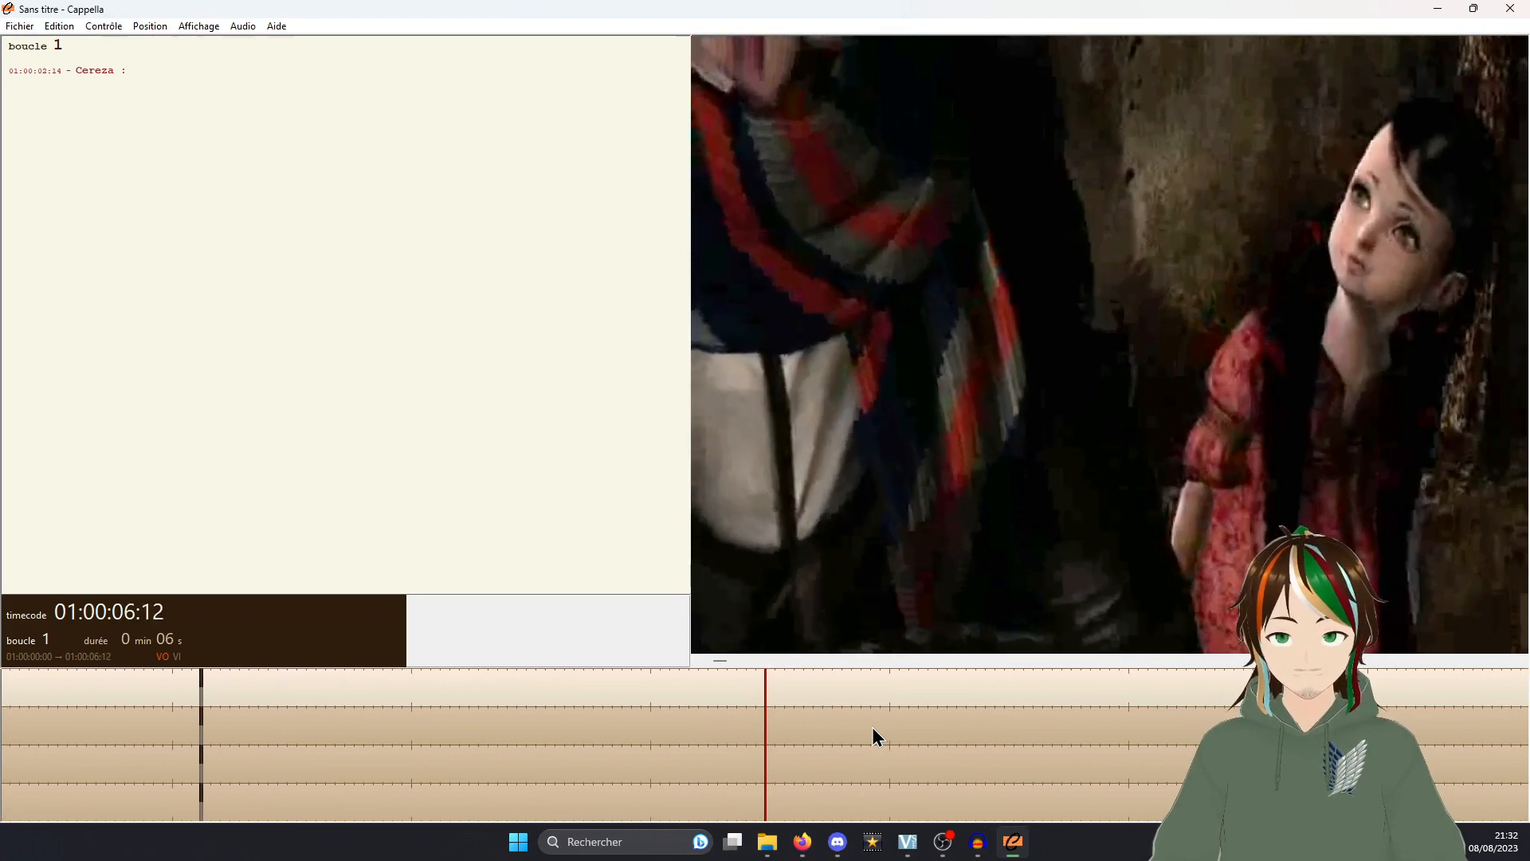
# Time Cereza's dialogue line to start at 01:00:03:02 and end at 01:00:06:04.
pyautogui.moveTo(609, 721)
pyautogui.mouseDown()
pyautogui.moveTo(947, 747)
pyautogui.moveTo(971, 709)
pyautogui.moveTo(725, 725)
pyautogui.moveTo(751, 716)
pyautogui.mouseUp()
pyautogui.scroll(-6, 948, 746)
pyautogui.scroll(10, 758, 719)
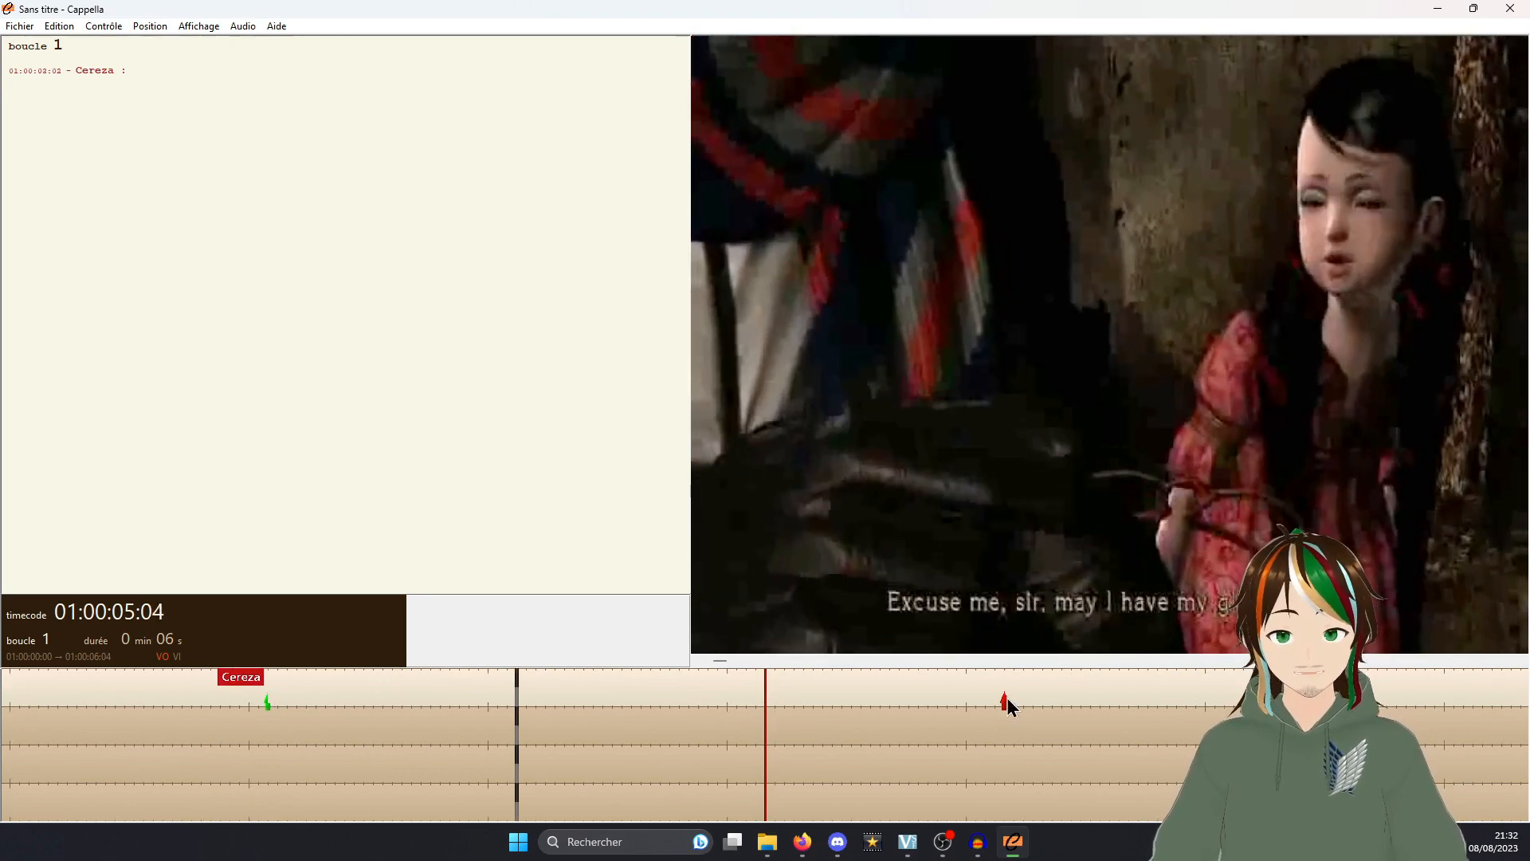
# Write "Excusez-moi monsieur, je pourrais récupérer mes lunettes ?" as Cereza's dialogue between the line's start and end markers.
pyautogui.press('Left')
pyautogui.press('Left')
pyautogui.click(457, 687)
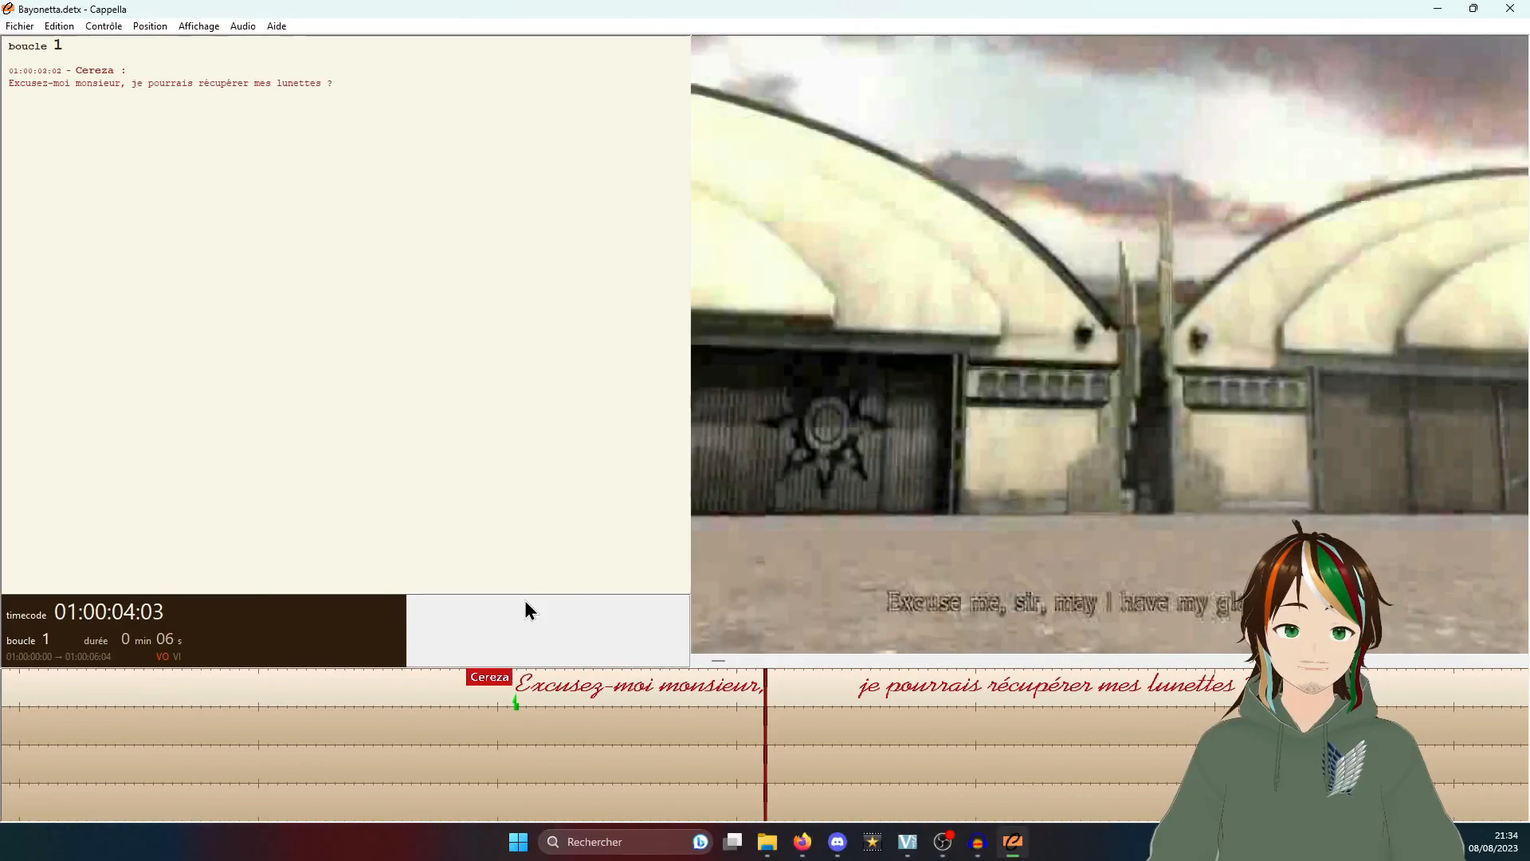
# Jump back and forth between the start of Cereza's line and the shot change at 01:00:04:03.
pyautogui.hotkey('ctrl', 'Right')
pyautogui.hotkey('ctrl', 'Left')
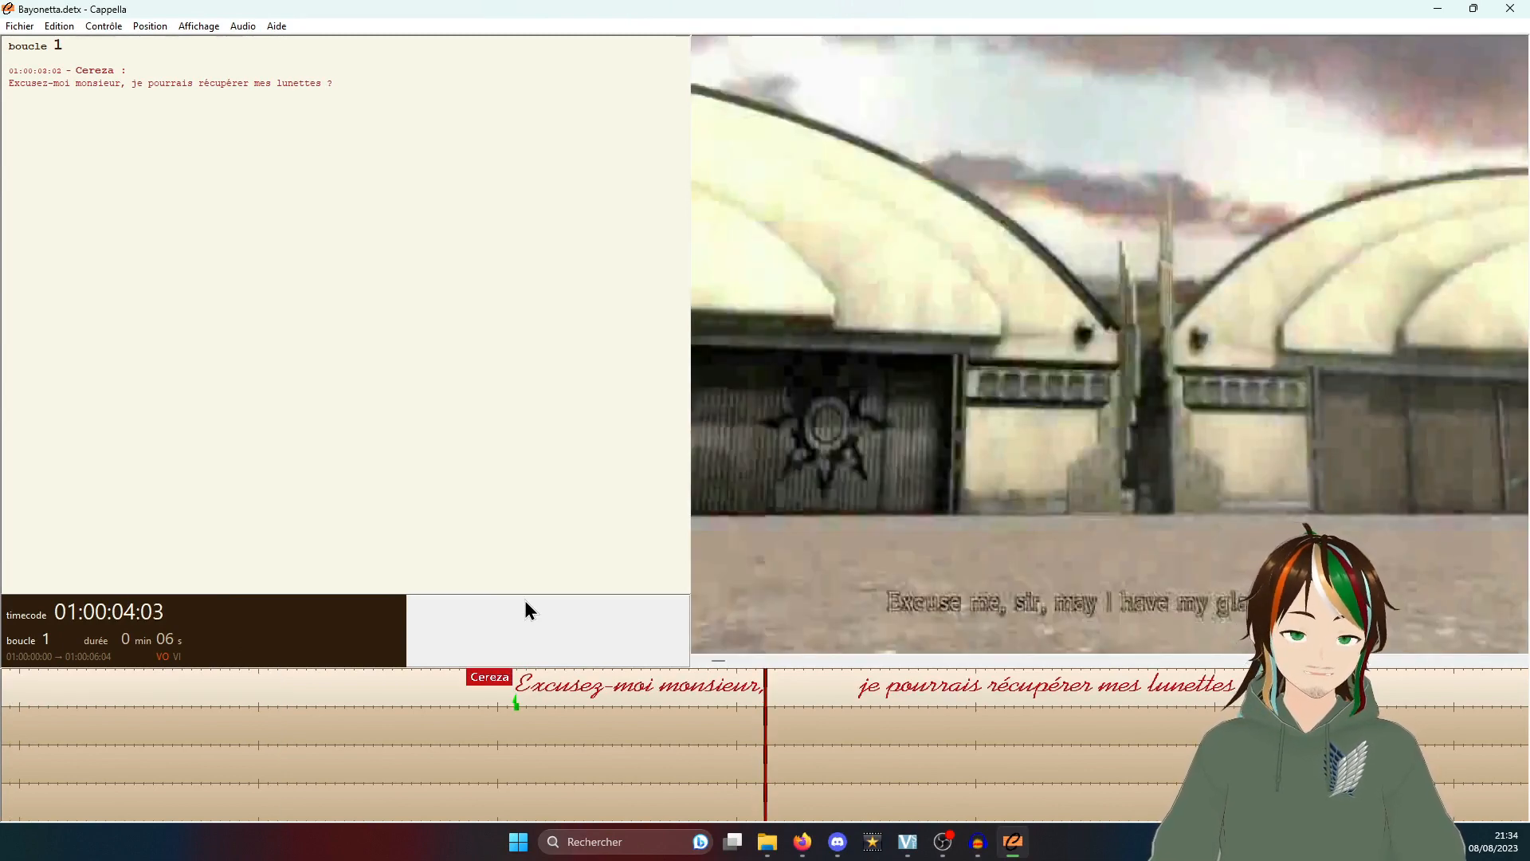
pyautogui.hotkey('ctrl', 'Right')
pyautogui.hotkey('ctrl', 'Left')
pyautogui.hotkey('ctrl', 'Left')
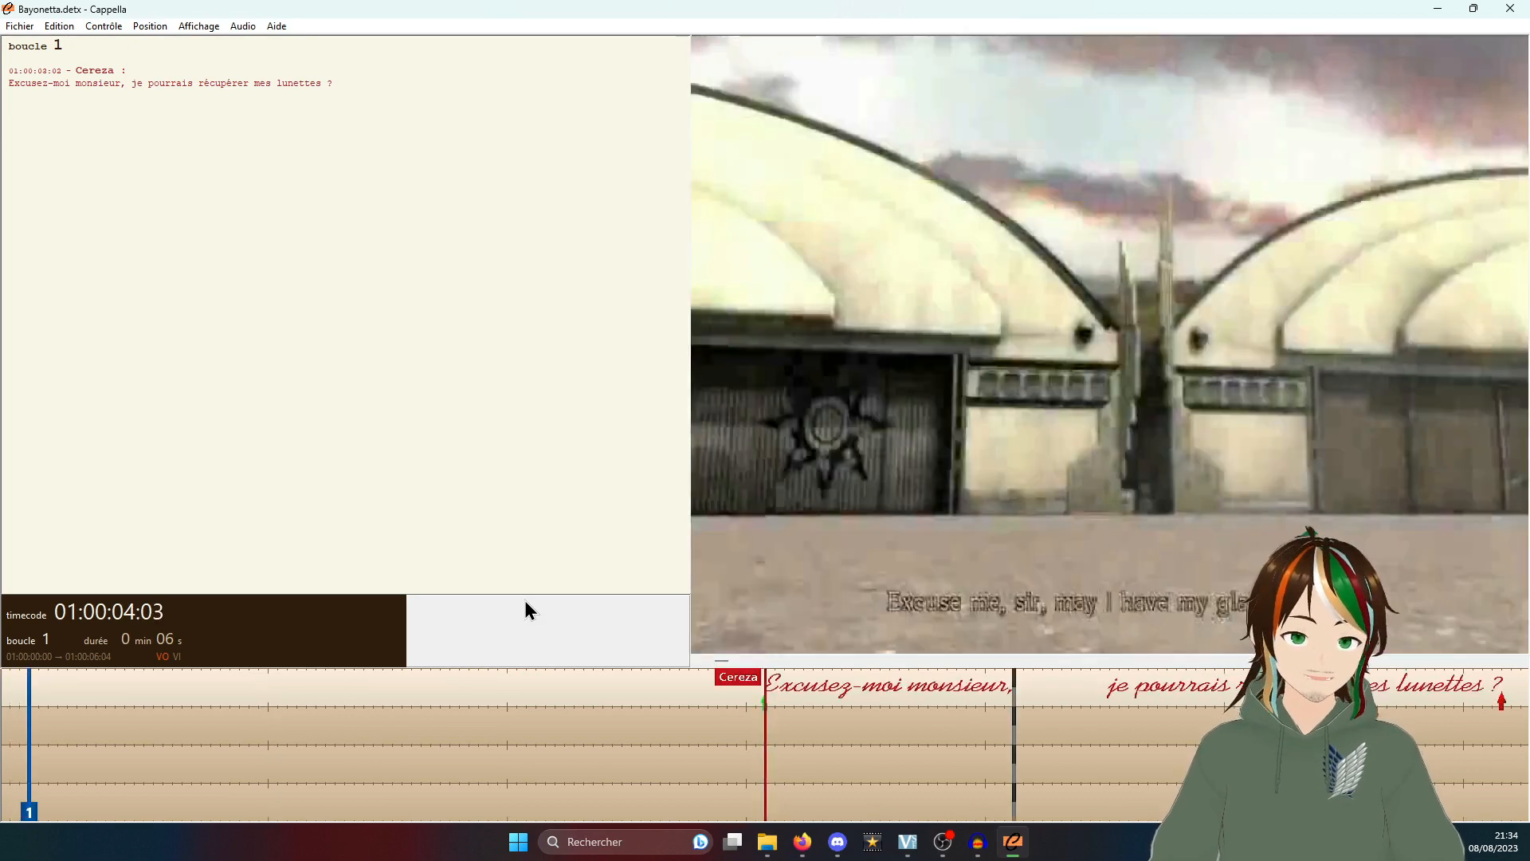
pyautogui.hotkey('ctrl', 'Right')
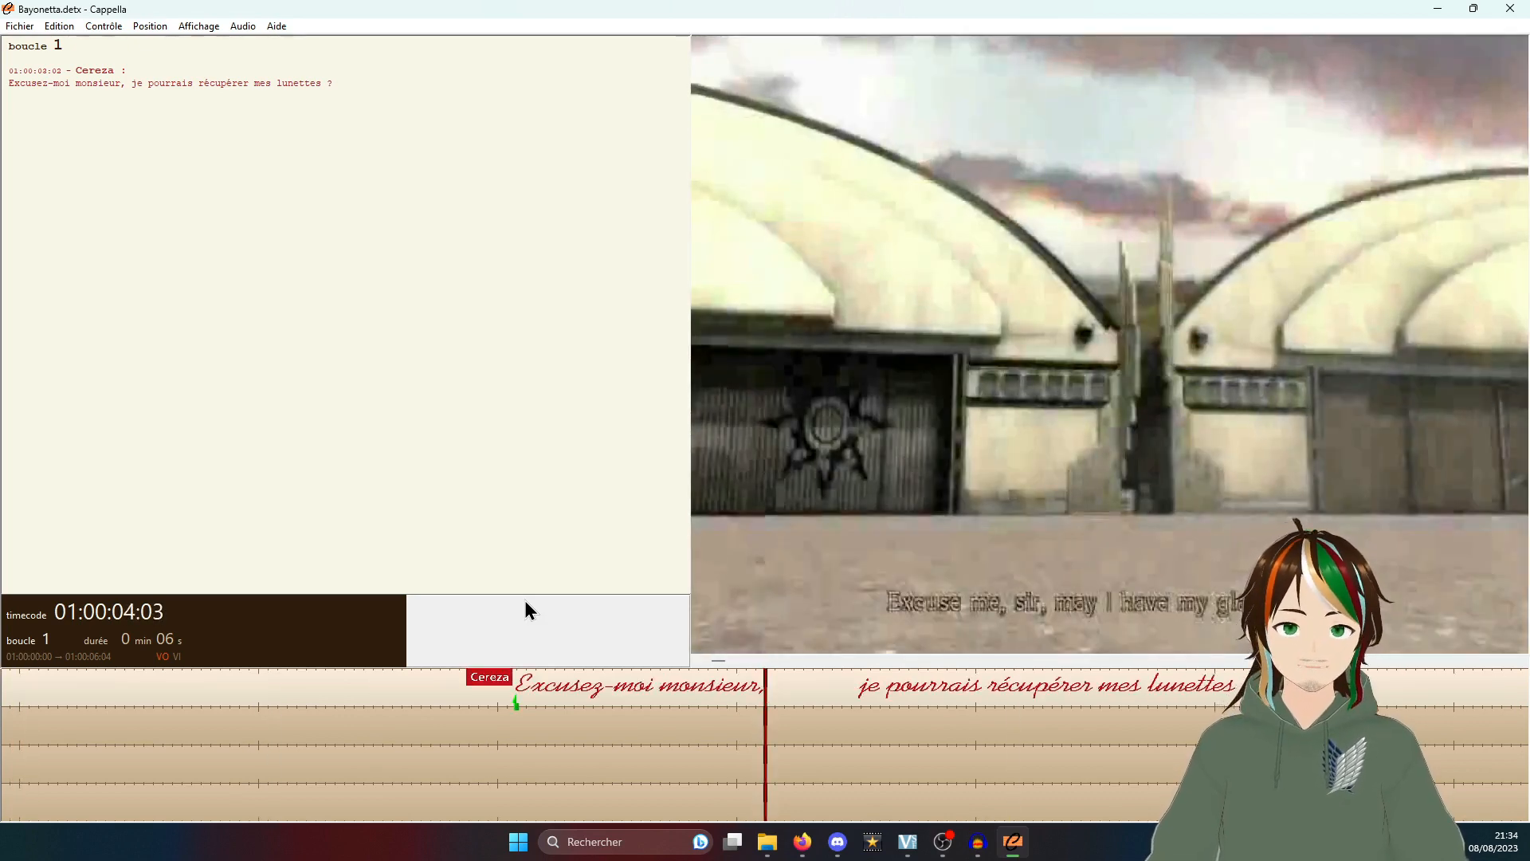
# Play Cereza's line from its start and move back through it to check the text against her lip movements.
pyautogui.hotkey('ctrl', 'Left')
pyautogui.press('space')
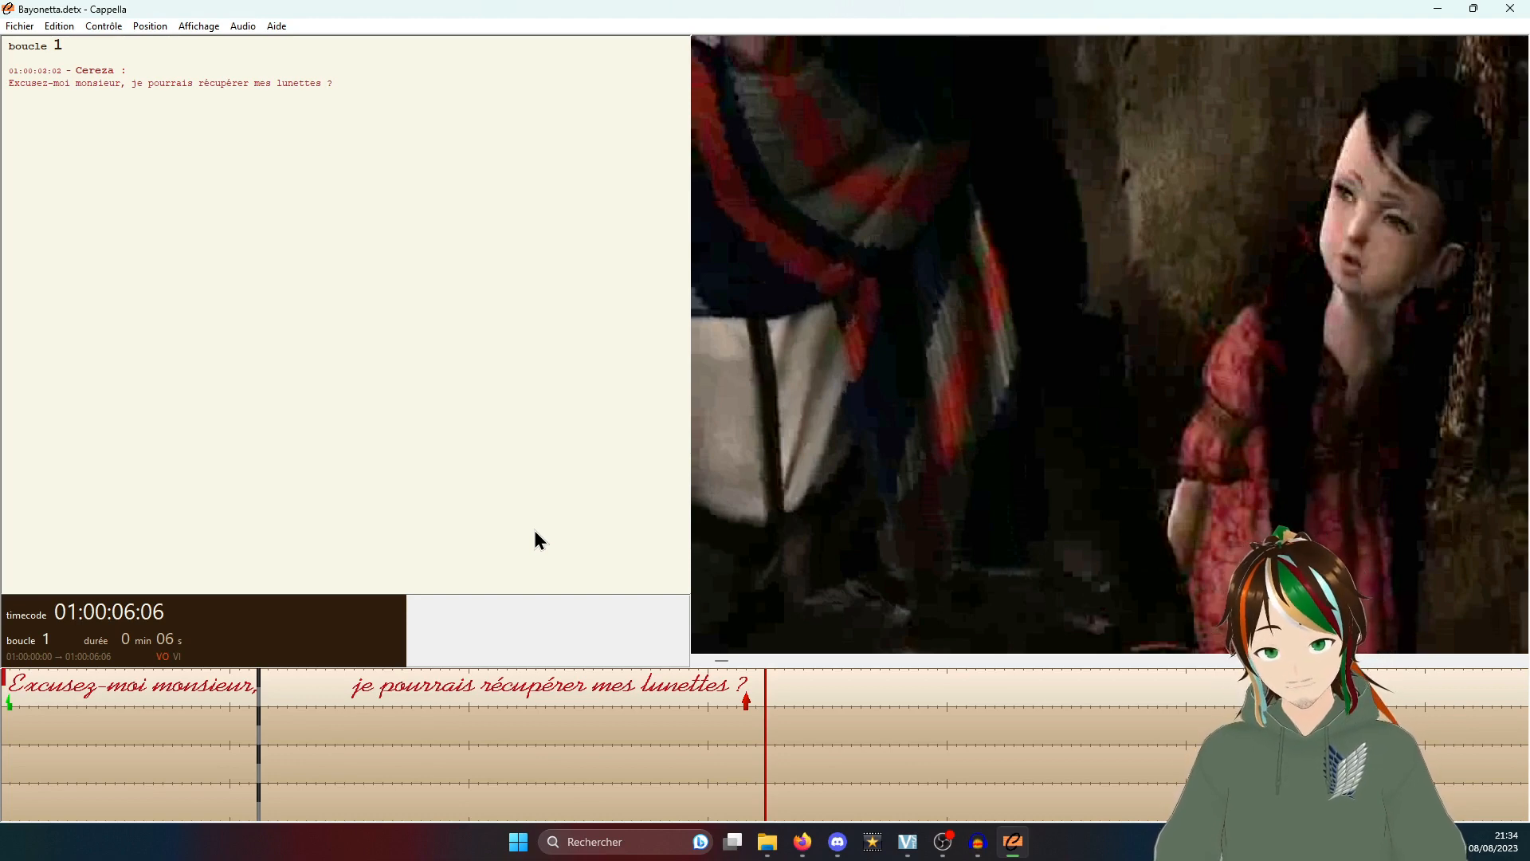
pyautogui.click(742, 739)
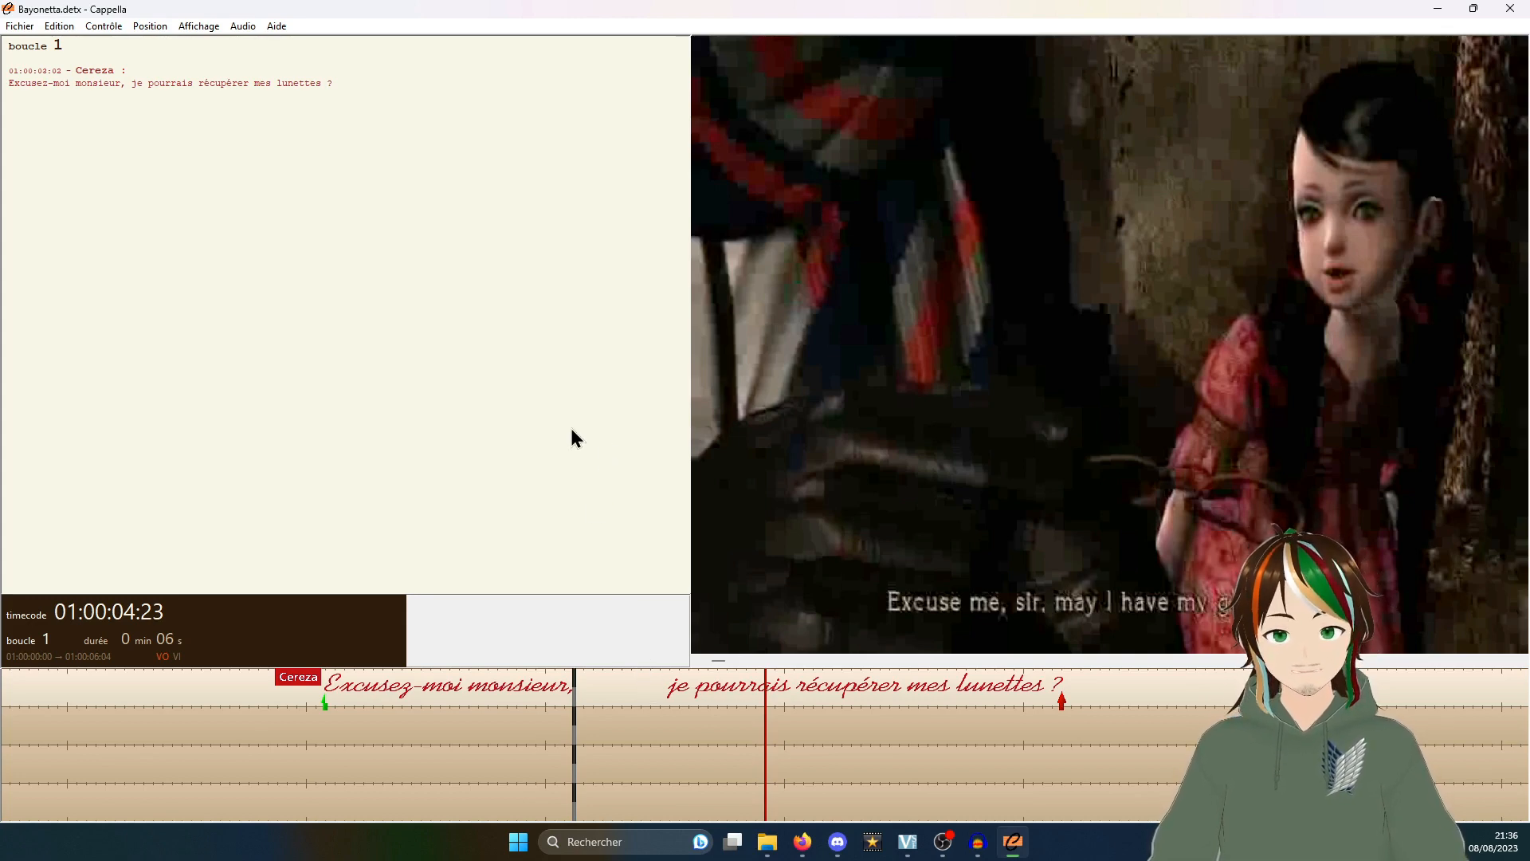
pyautogui.scroll(4, 681, 740)
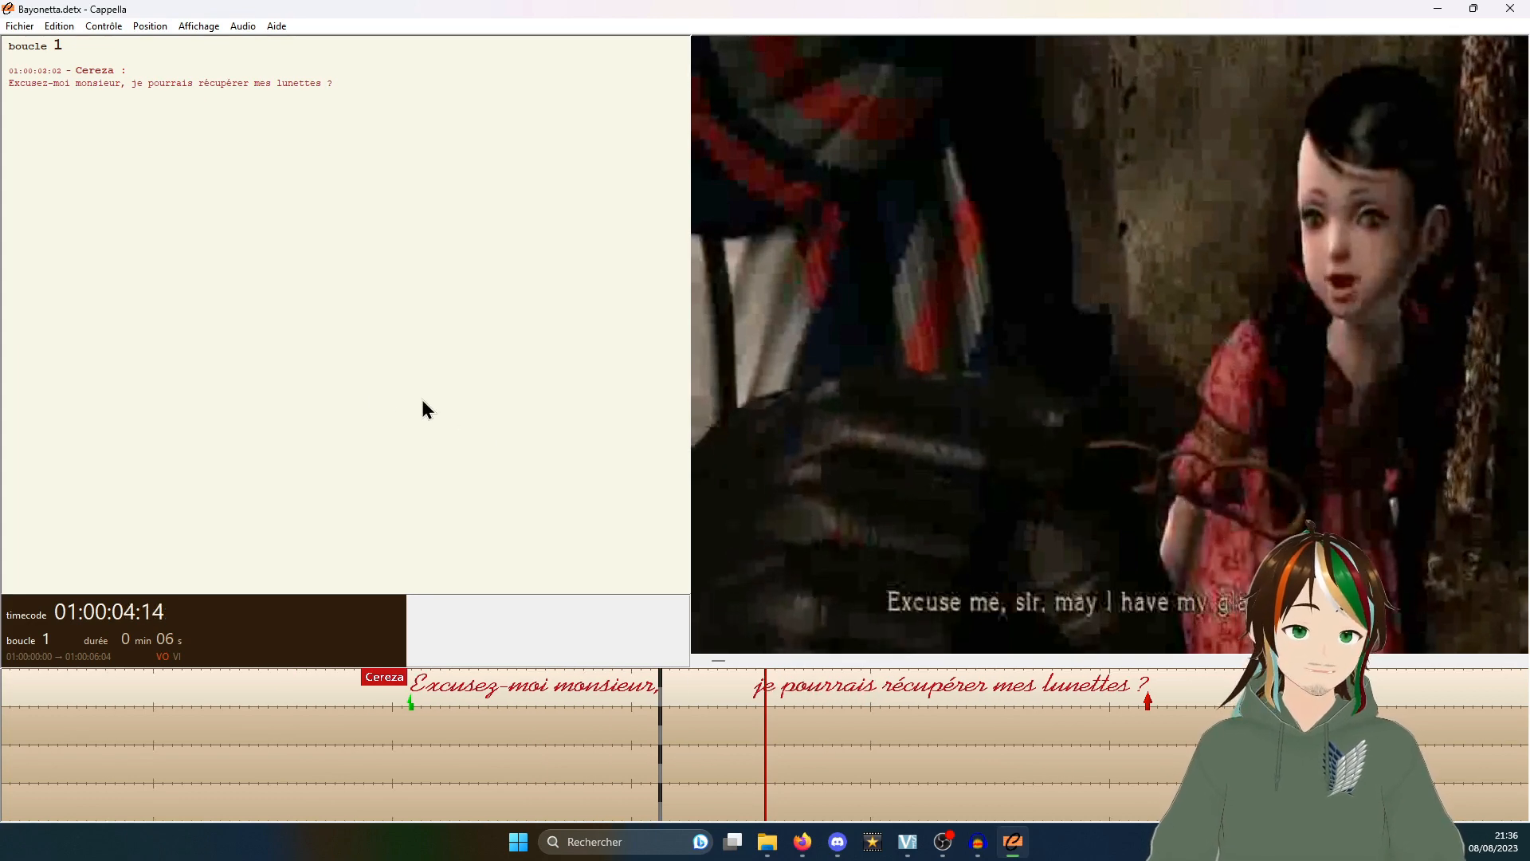